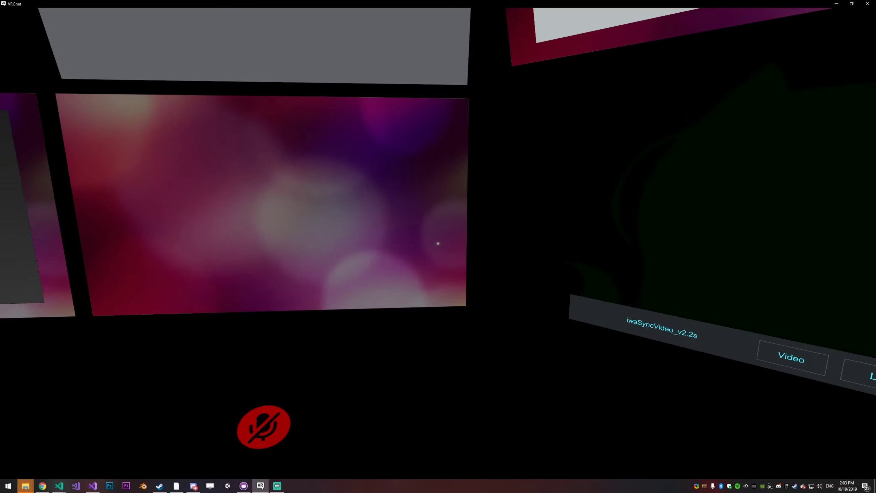
Walk up to the iwaSyncVideo panel and paste the YouTube URL to play it
{"action": "key", "text": "w"}
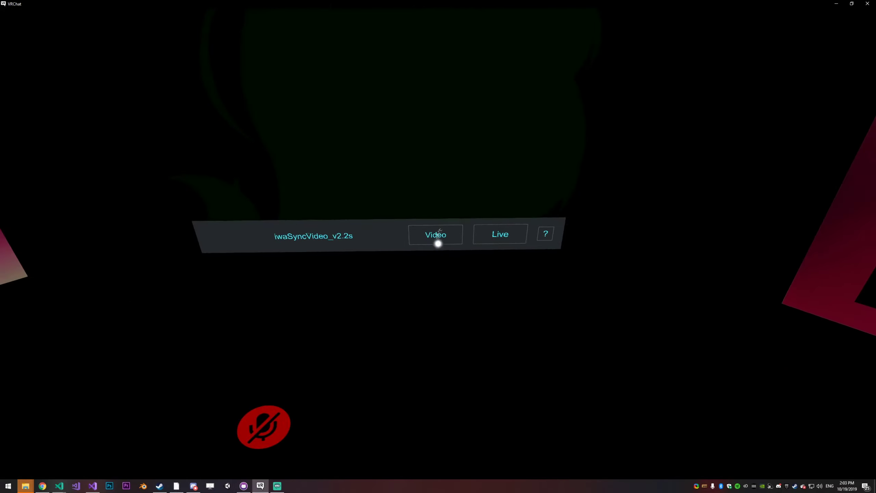
{"action": "type", "text": "https://youtu.be/i17IG5Qenll"}
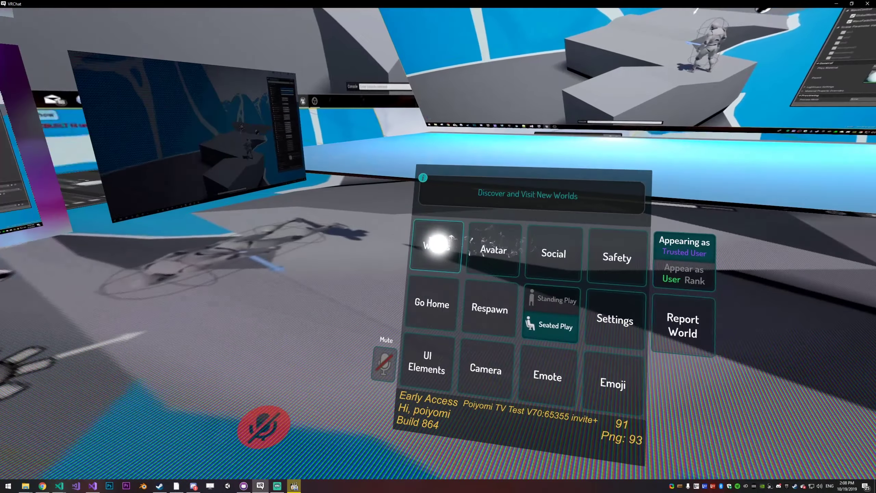
View the Poiyomi TV Test V70 world's details page from Worlds, then close the menus
{"action": "left_click", "coordinate": [345, 250]}
{"action": "left_click", "coordinate": [332, 84]}
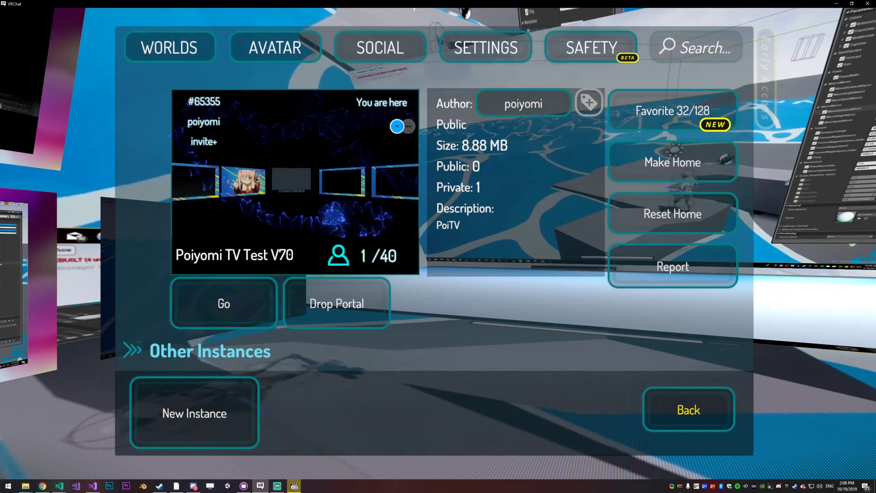
{"action": "key", "text": "Escape"}
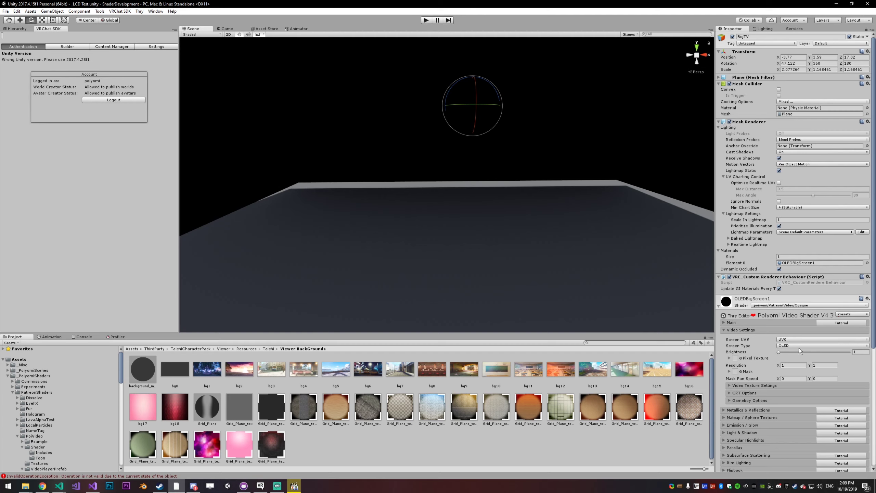
Expand Video Texture Settings and tick Enable Debug under Video Debug on OLEDBigScreen1
{"action": "right_click_drag", "start_coordinate": [629, 237], "coordinate": [622, 217]}
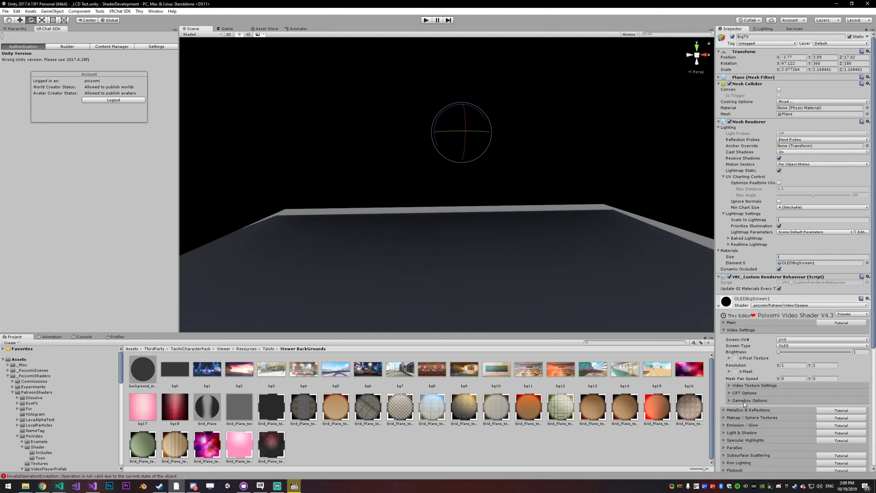
{"action": "left_click", "coordinate": [755, 386]}
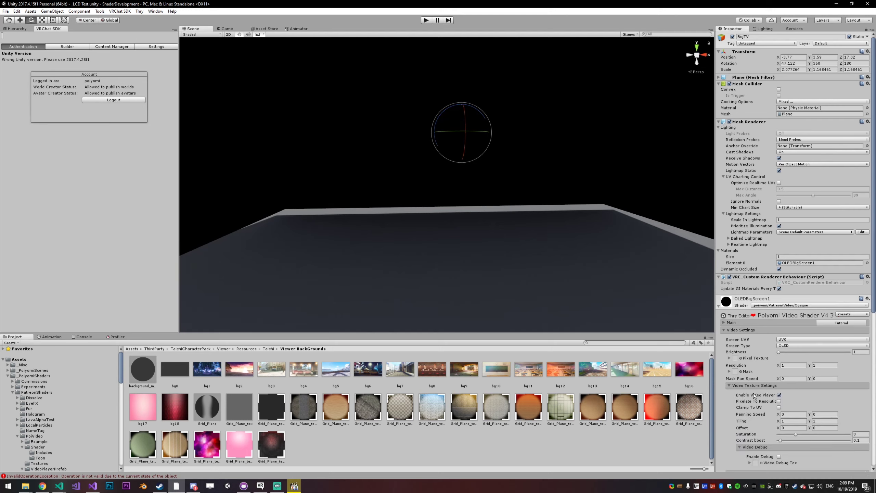
{"action": "scroll", "coordinate": [768, 437], "scroll_direction": "down", "scroll_amount": 2}
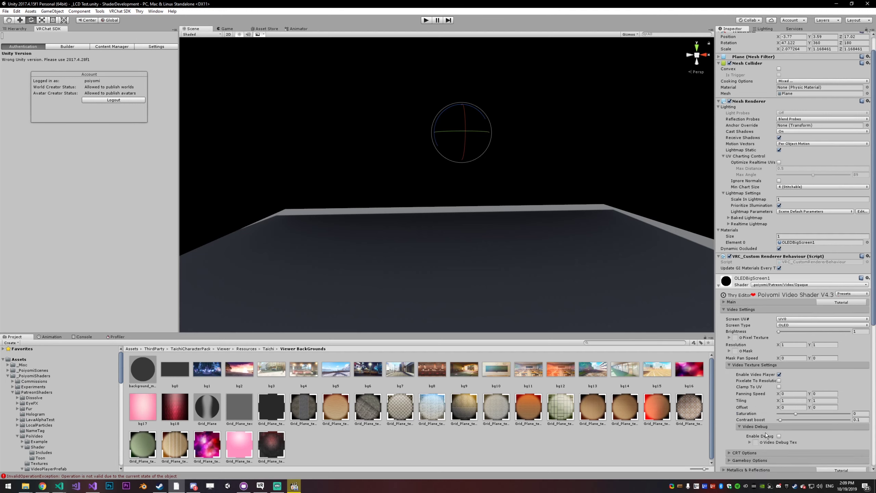
{"action": "scroll", "coordinate": [769, 437], "scroll_direction": "down", "scroll_amount": 4}
{"action": "left_click", "coordinate": [779, 354]}
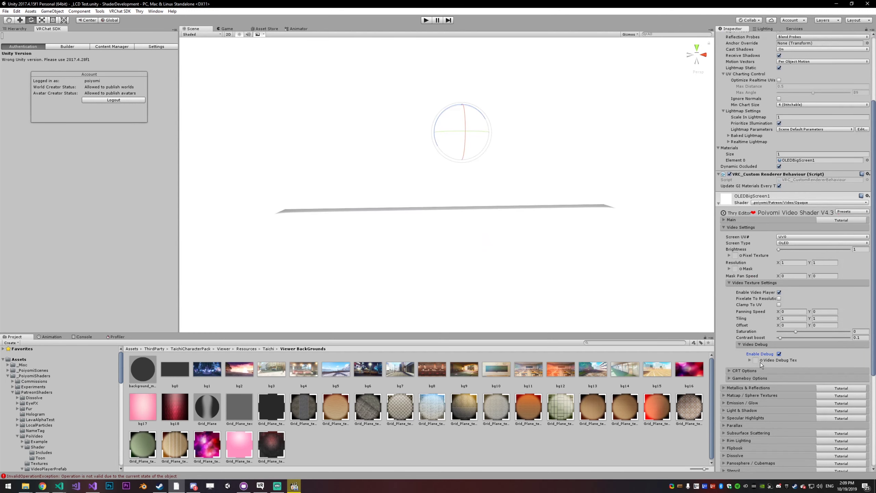
Assign the pink bg16 image as Video Debug Tex and orbit to view the gradient screen
{"action": "left_click", "coordinate": [761, 361]}
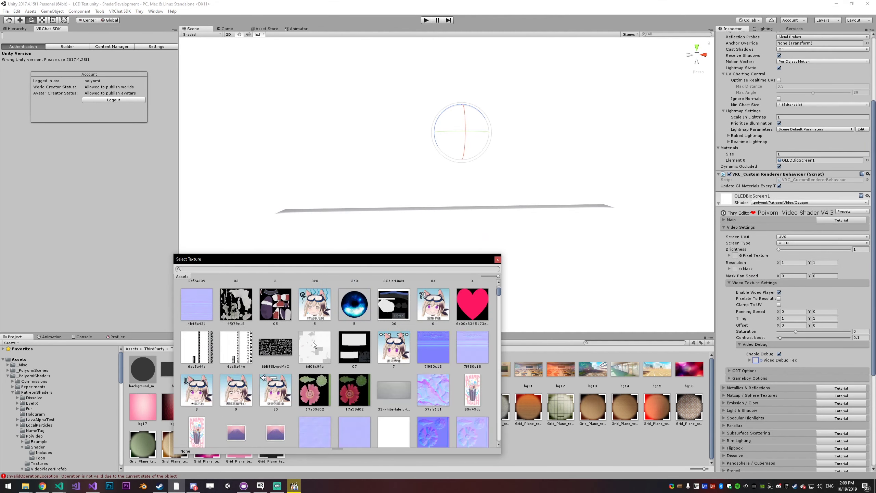
{"action": "scroll", "coordinate": [313, 344], "scroll_direction": "down", "scroll_amount": 15}
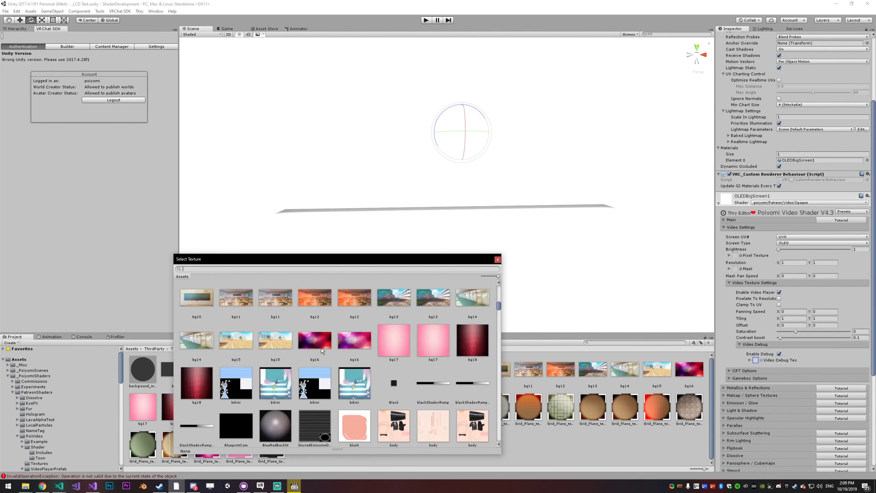
{"action": "left_click", "coordinate": [316, 338]}
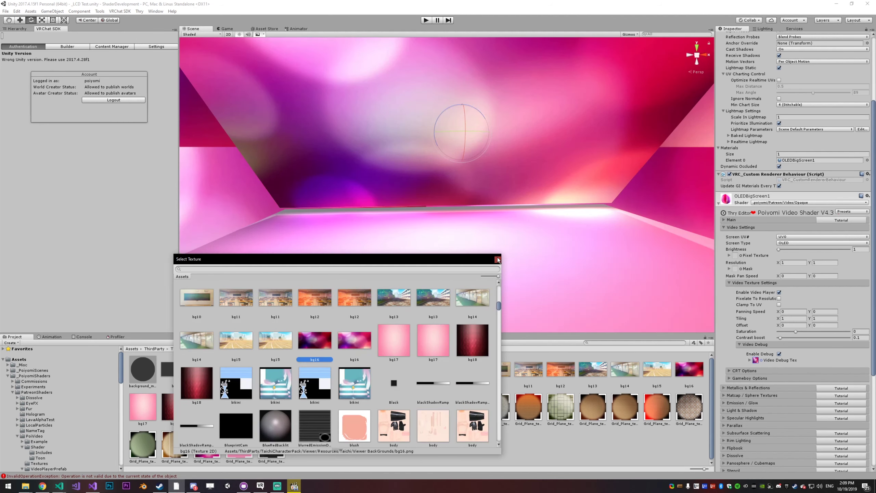
{"action": "right_click_drag", "start_coordinate": [446, 260], "coordinate": [473, 276]}
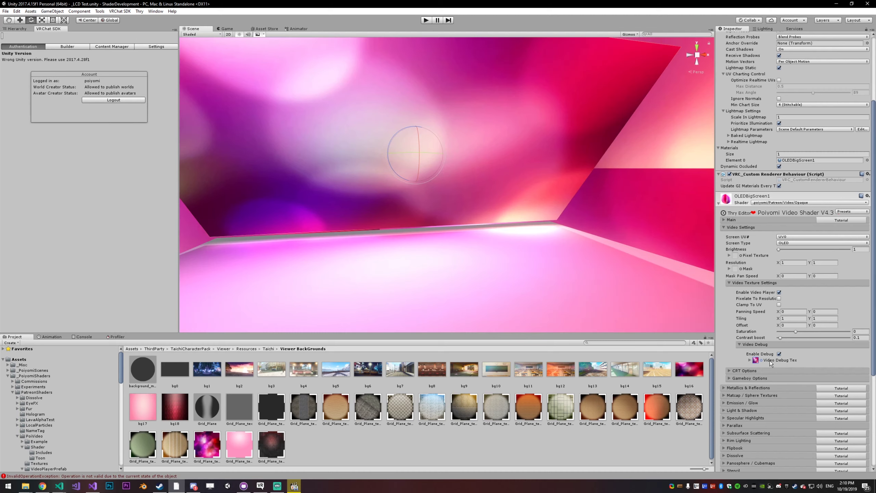
{"action": "right_click_drag", "start_coordinate": [544, 175], "coordinate": [510, 179]}
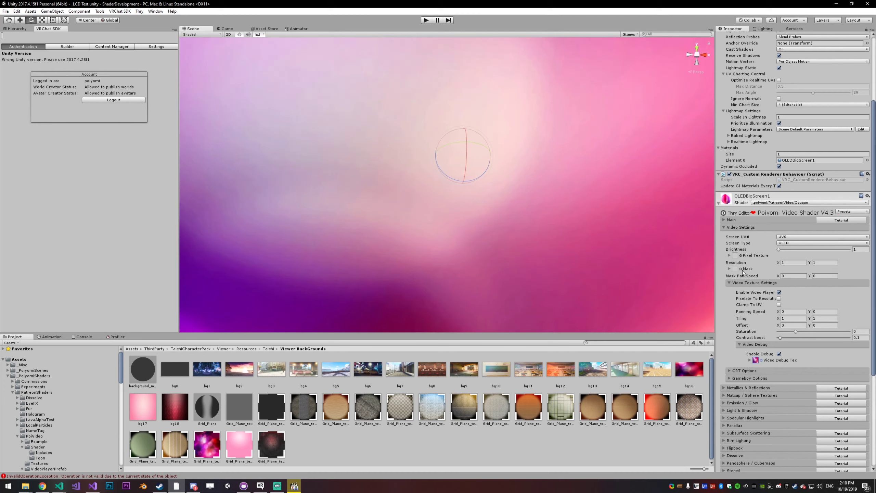
{"action": "left_click", "coordinate": [735, 270]}
{"action": "type", "text": "noise"}
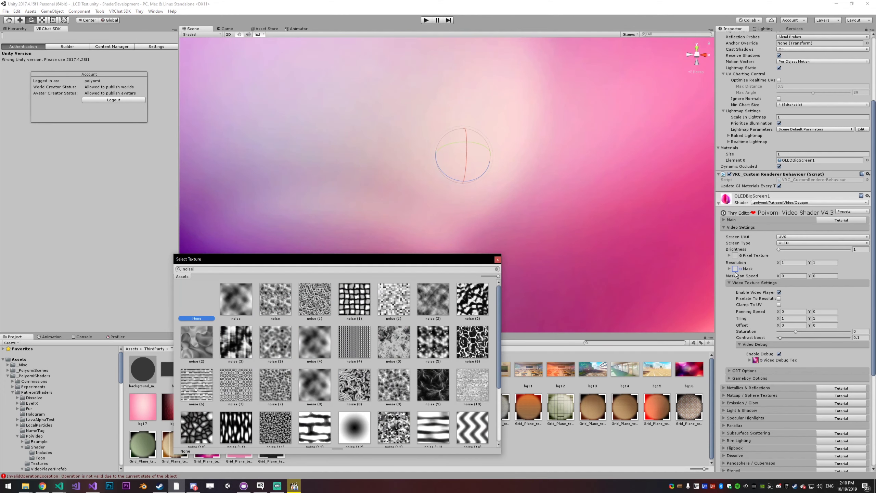
{"action": "left_click", "coordinate": [353, 299]}
{"action": "right_click_drag", "start_coordinate": [496, 219], "coordinate": [496, 252]}
{"action": "key", "text": "ctrl+z"}
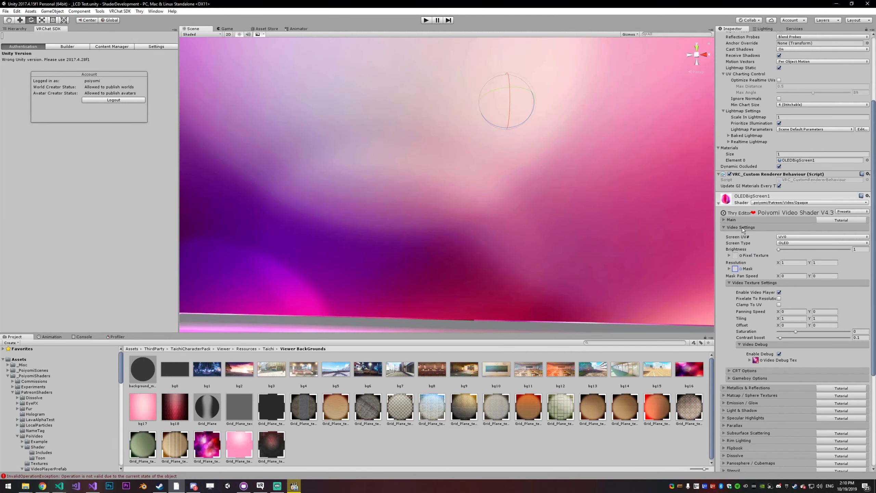
{"action": "left_click", "coordinate": [749, 229]}
{"action": "left_click", "coordinate": [749, 233]}
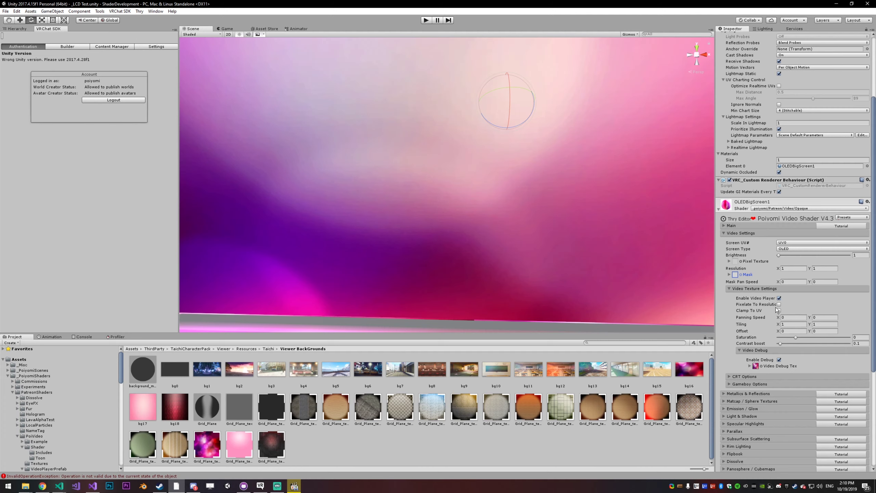
{"action": "left_click", "coordinate": [745, 233]}
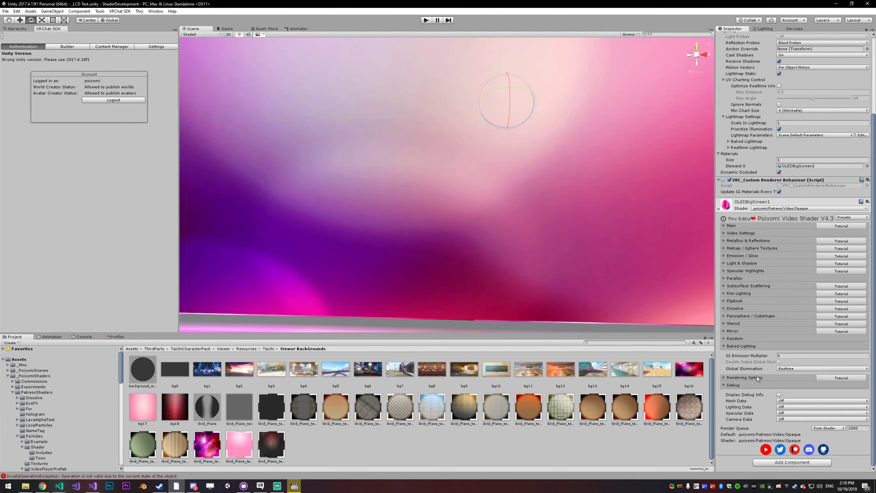
{"action": "left_click", "coordinate": [753, 233]}
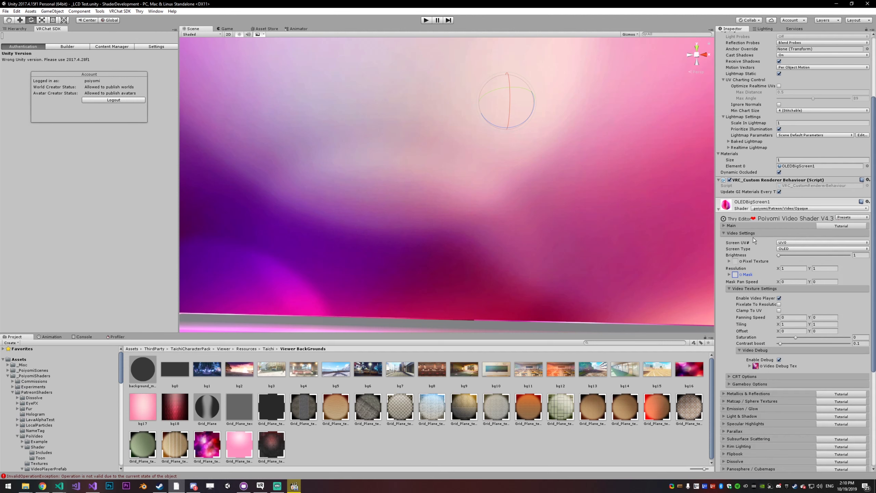
{"action": "left_click", "coordinate": [736, 226]}
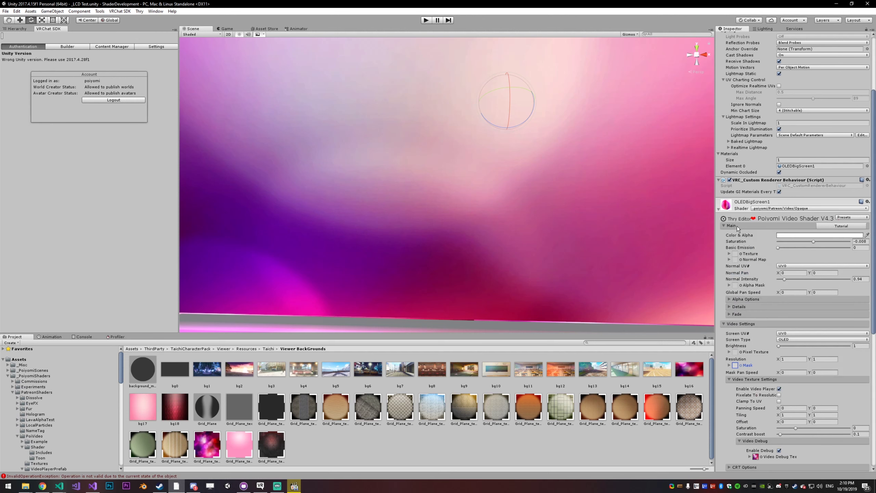
{"action": "left_click", "coordinate": [736, 226]}
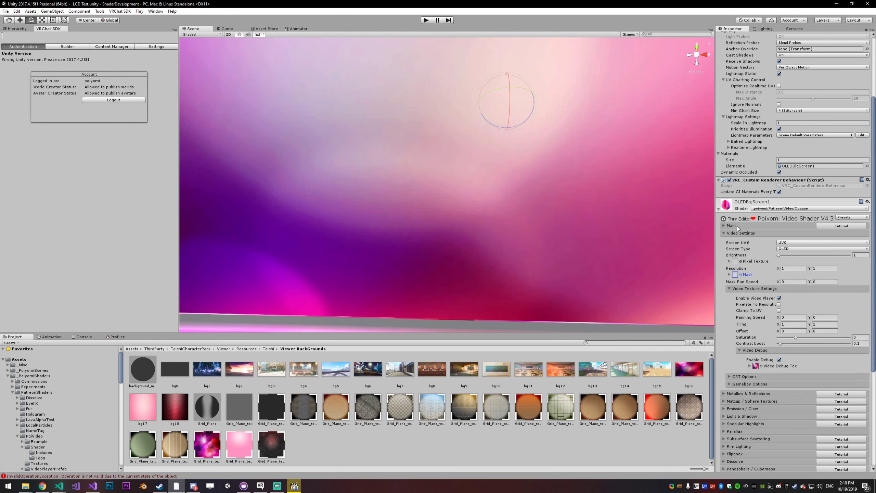
{"action": "scroll", "coordinate": [760, 385], "scroll_direction": "down", "scroll_amount": 5}
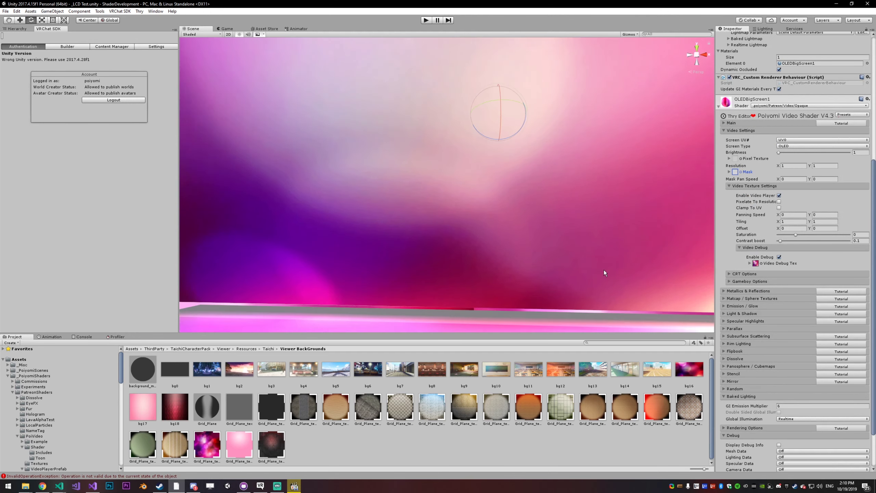
Set the Pixel Texture to PIX_LCD and zoom in on the subpixels
{"action": "left_click", "coordinate": [741, 159]}
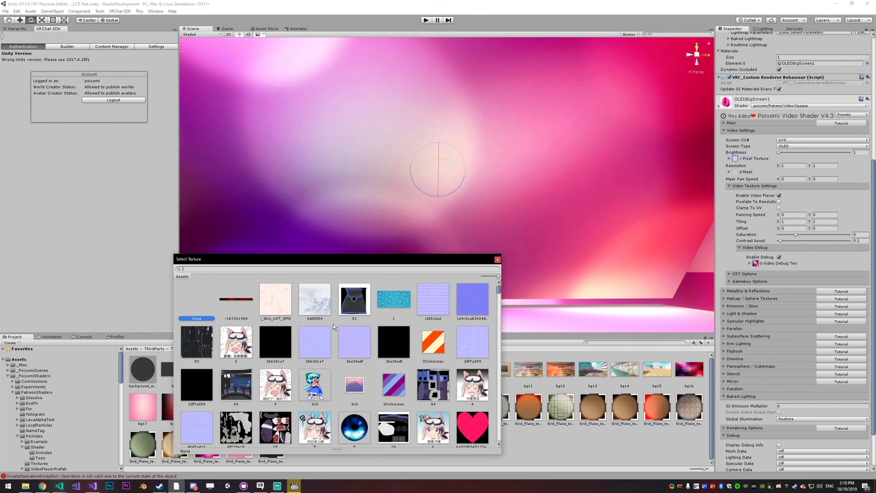
{"action": "type", "text": "pixel"}
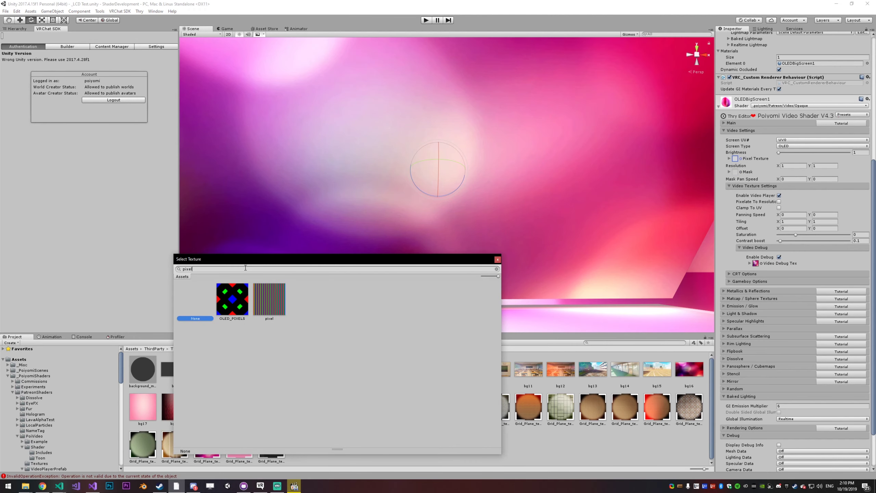
{"action": "key", "text": "BackSpace"}
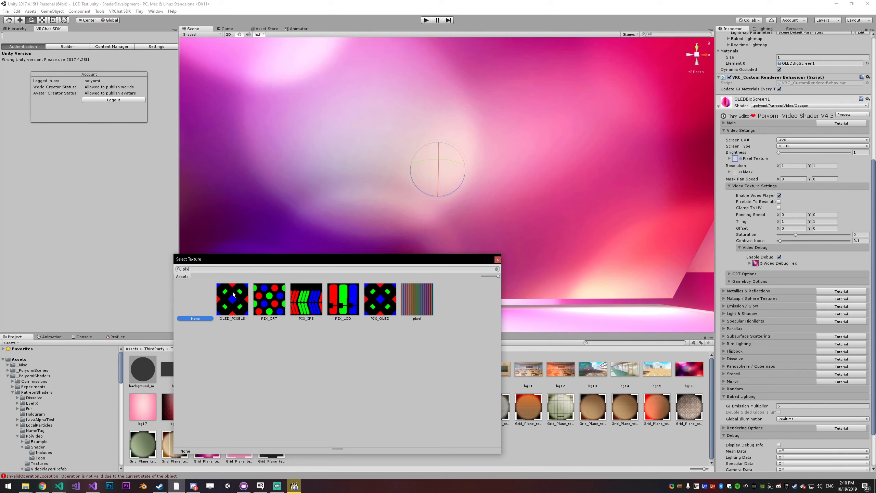
{"action": "left_click", "coordinate": [344, 300]}
{"action": "double_click", "coordinate": [346, 301]}
{"action": "left_click_drag", "start_coordinate": [446, 218], "coordinate": [513, 237], "text": "alt"}
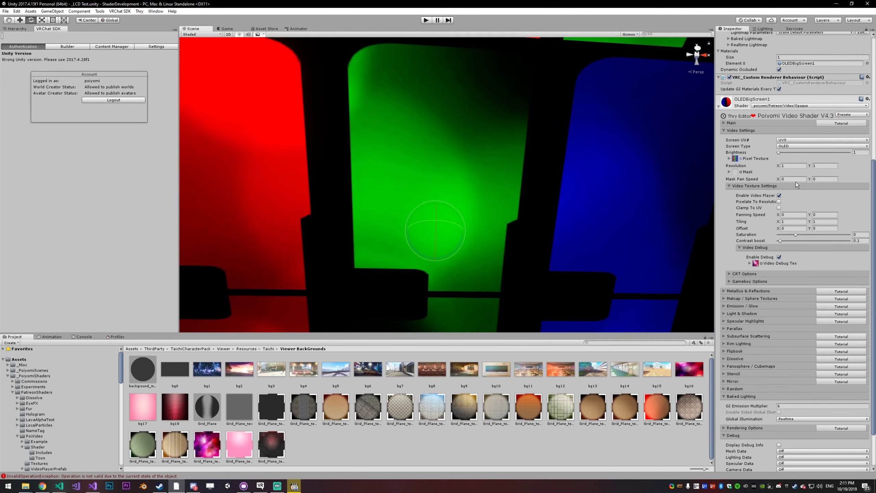
Set the screen Resolution to 1280 × 720
{"action": "left_click", "coordinate": [791, 166]}
{"action": "type", "text": "1280"}
{"action": "key", "text": "Tab"}
{"action": "type", "text": "7"}
{"action": "type", "text": "20"}
{"action": "right_click_drag", "start_coordinate": [552, 193], "coordinate": [544, 251], "text": "alt"}
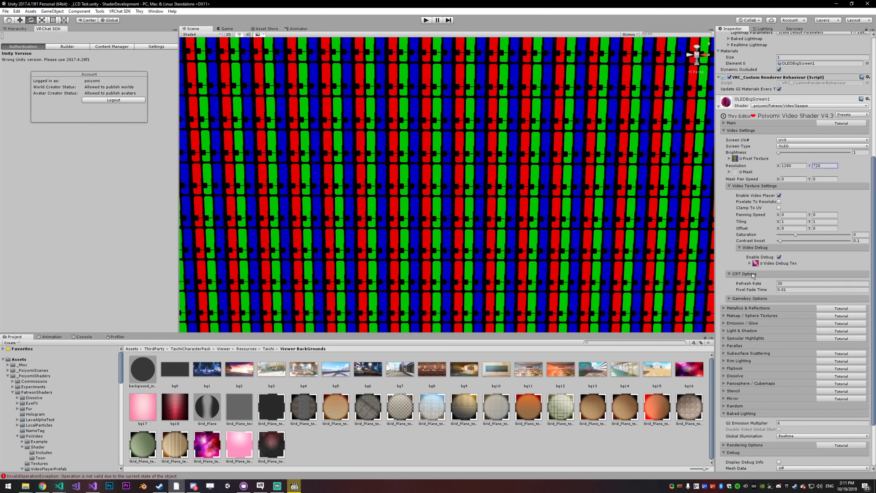
Enable Pixelate To Resolution among the Gameboy options
{"action": "left_click", "coordinate": [738, 283]}
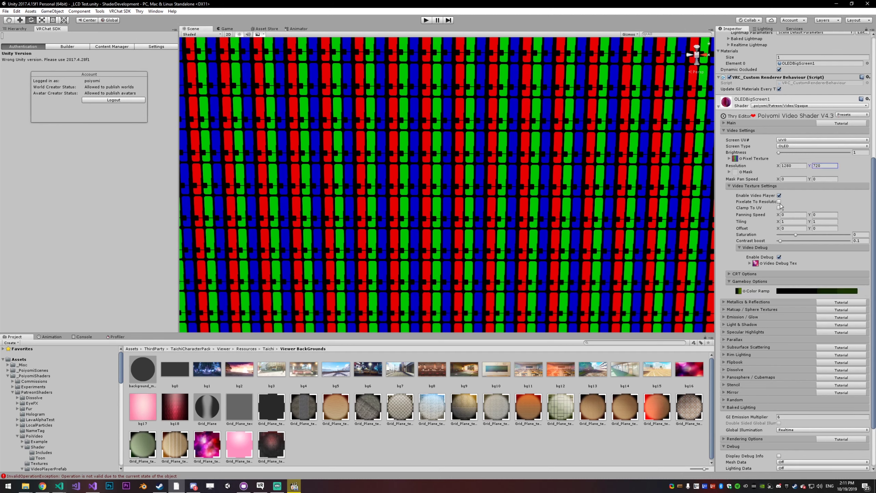
{"action": "left_click", "coordinate": [779, 202]}
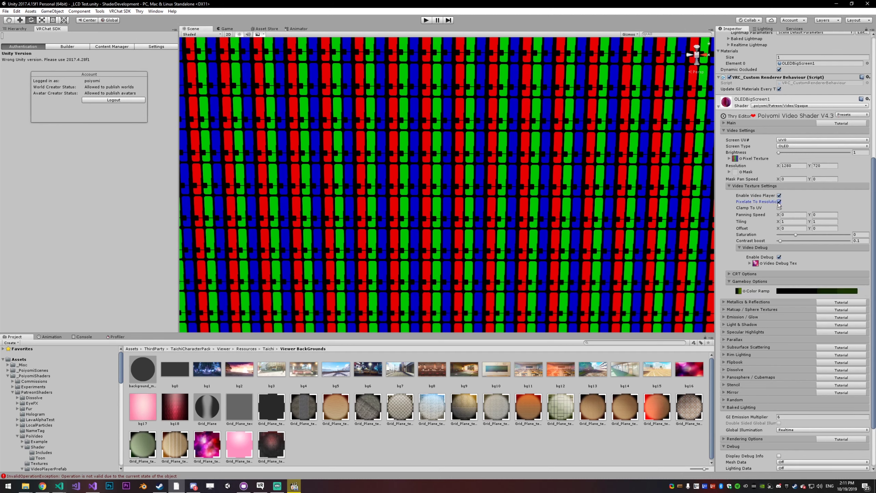
{"action": "left_click", "coordinate": [746, 281]}
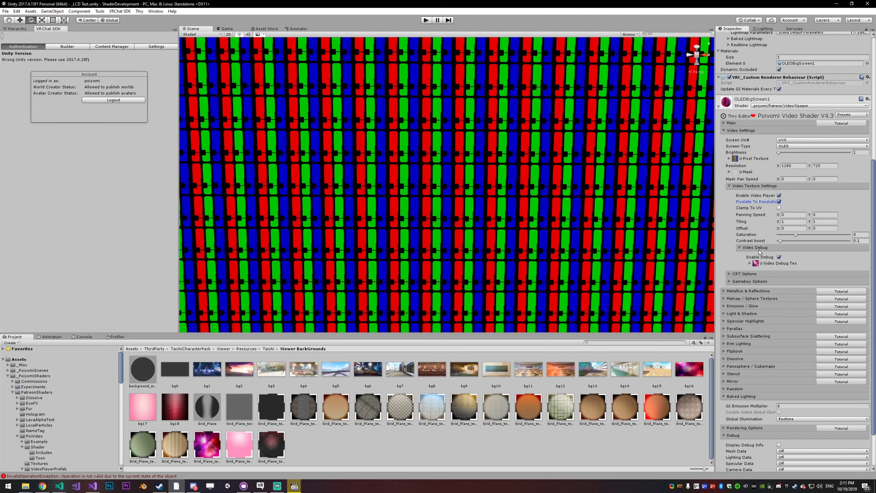
Try bg15 and bg0, then settle on bg2 as the Video Debug Tex
{"action": "left_click", "coordinate": [762, 264]}
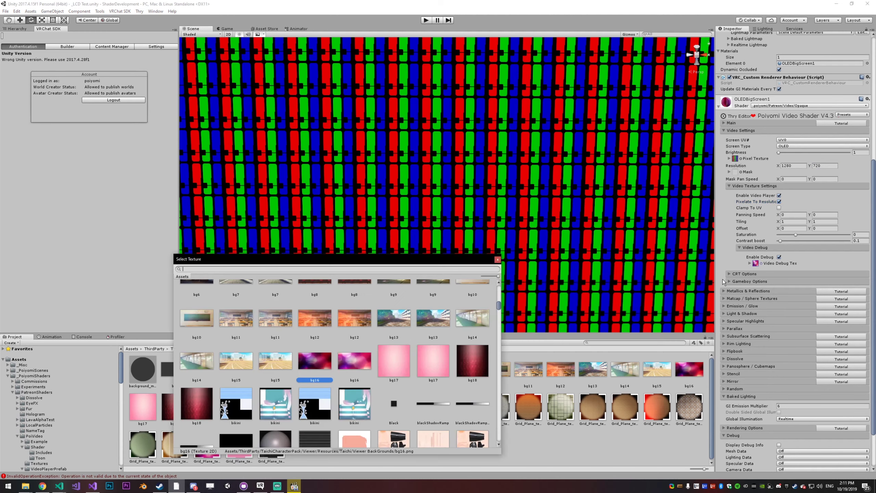
{"action": "left_click", "coordinate": [276, 360]}
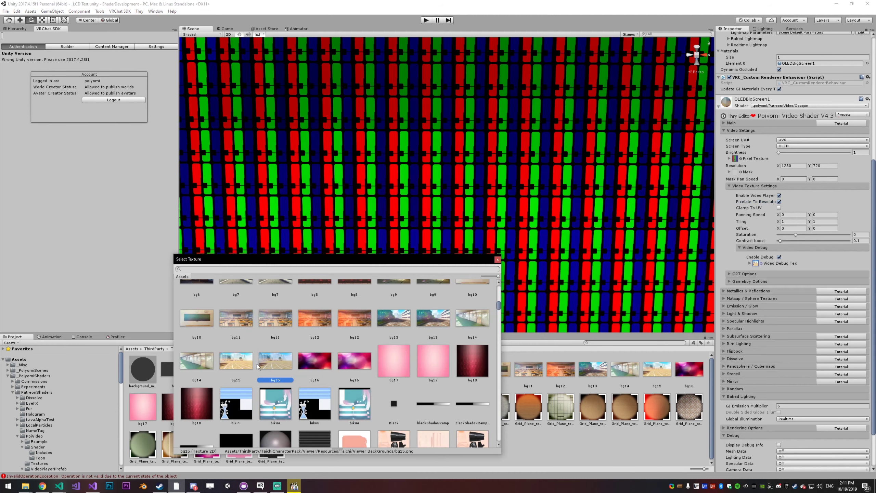
{"action": "scroll", "coordinate": [377, 366], "scroll_direction": "up", "scroll_amount": 10}
{"action": "scroll", "coordinate": [375, 366], "scroll_direction": "down", "scroll_amount": 3}
{"action": "scroll", "coordinate": [375, 365], "scroll_direction": "down", "scroll_amount": 1}
{"action": "left_click", "coordinate": [307, 314]}
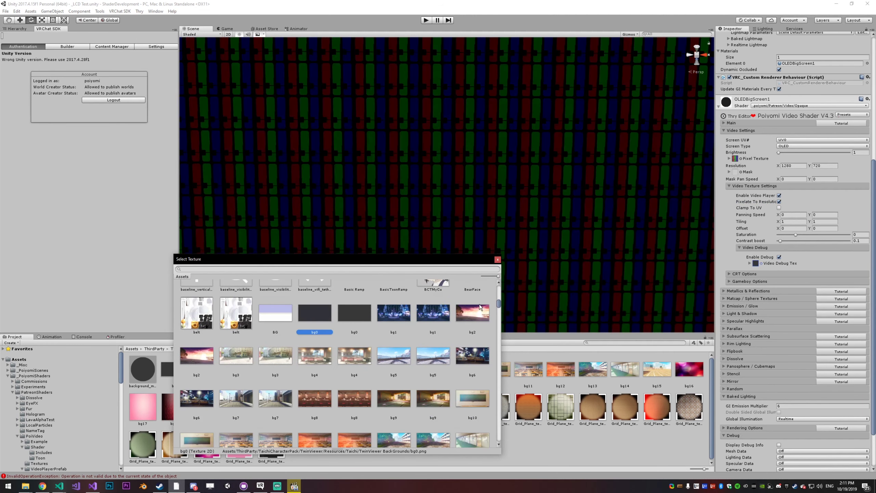
{"action": "left_click", "coordinate": [473, 312]}
{"action": "left_click", "coordinate": [516, 193]}
Orbit, zoom and frame the view to see the whole sunset screen
{"action": "scroll", "coordinate": [483, 214], "scroll_direction": "down", "scroll_amount": 5}
{"action": "left_click_drag", "start_coordinate": [462, 228], "coordinate": [487, 334], "text": "alt"}
{"action": "scroll", "coordinate": [488, 207], "scroll_direction": "up", "scroll_amount": 10}
{"action": "scroll", "coordinate": [481, 255], "scroll_direction": "up", "scroll_amount": 10}
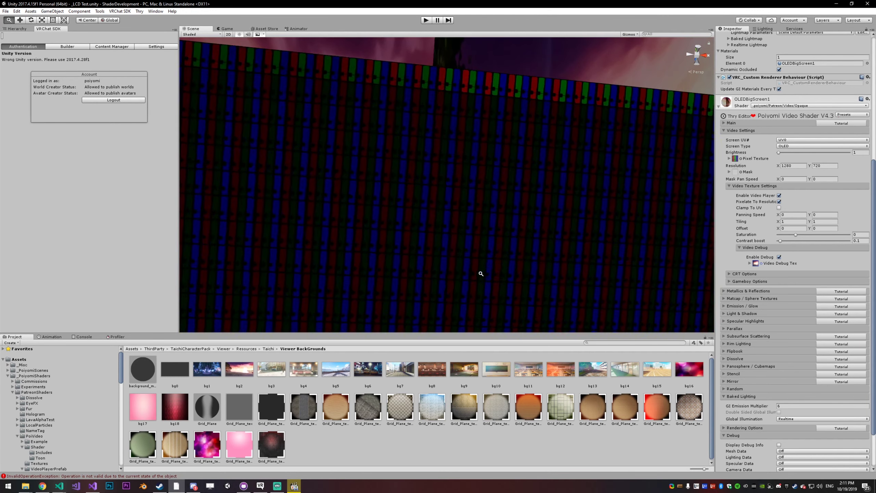
{"action": "scroll", "coordinate": [481, 275], "scroll_direction": "up", "scroll_amount": 3}
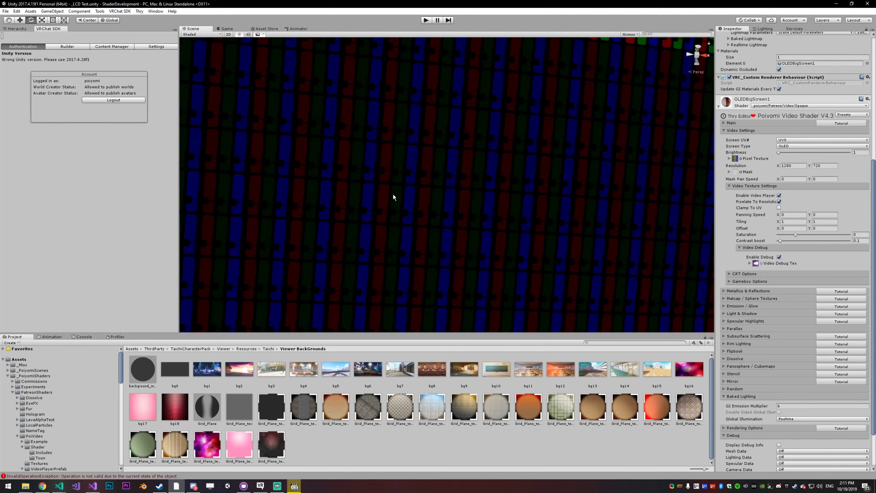
{"action": "scroll", "coordinate": [426, 212], "scroll_direction": "down", "scroll_amount": 10}
{"action": "left_click_drag", "start_coordinate": [425, 212], "coordinate": [738, 328], "text": "alt"}
{"action": "key", "text": "f"}
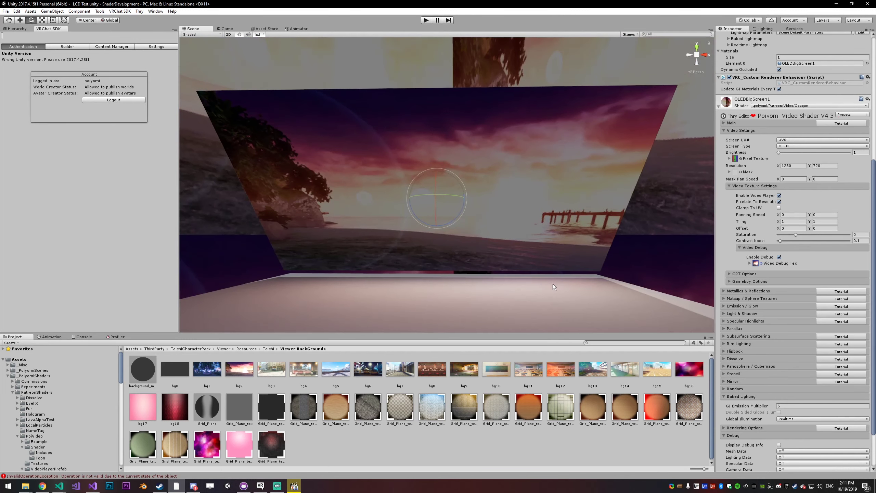
{"action": "scroll", "coordinate": [553, 284], "scroll_direction": "up", "scroll_amount": 2}
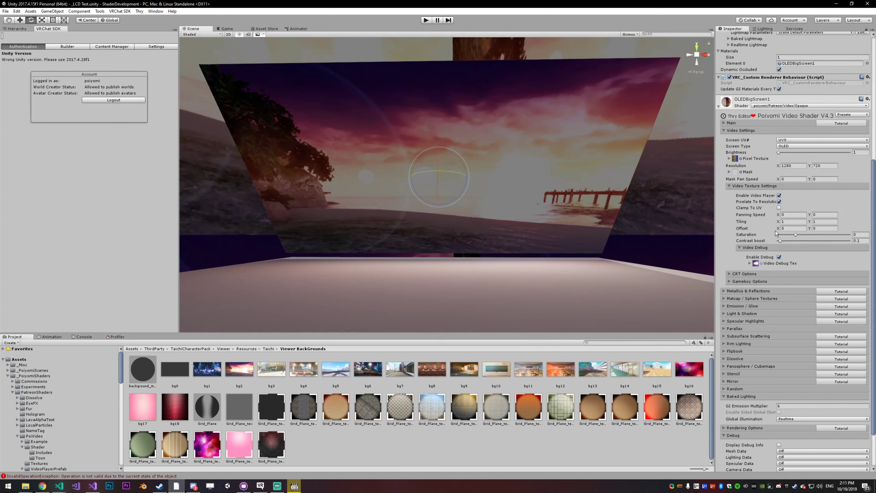
Set the horizontal tiling to 1.31 and turn off Pixelate To Resolution
{"action": "left_click", "coordinate": [792, 221]}
{"action": "type", "text": "1.3"}
{"action": "type", "text": "1"}
{"action": "left_click", "coordinate": [778, 202]}
{"action": "right_click_drag", "start_coordinate": [582, 165], "coordinate": [559, 151]}
{"action": "scroll", "coordinate": [559, 150], "scroll_direction": "up", "scroll_amount": 10}
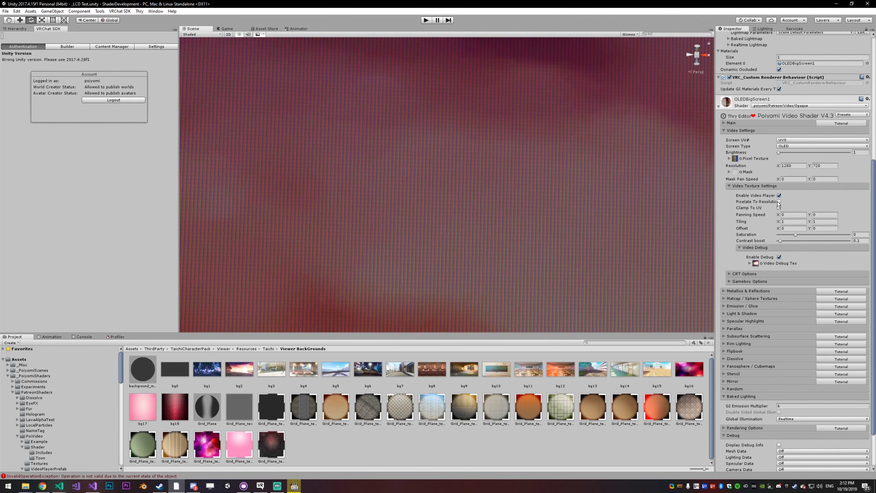
Preview a coarse 128 × 72 resolution with pixelation on, orbiting across the subpixel grid
{"action": "left_click", "coordinate": [796, 166]}
{"action": "type", "text": "128"}
{"action": "key", "text": "Tab"}
{"action": "type", "text": "72"}
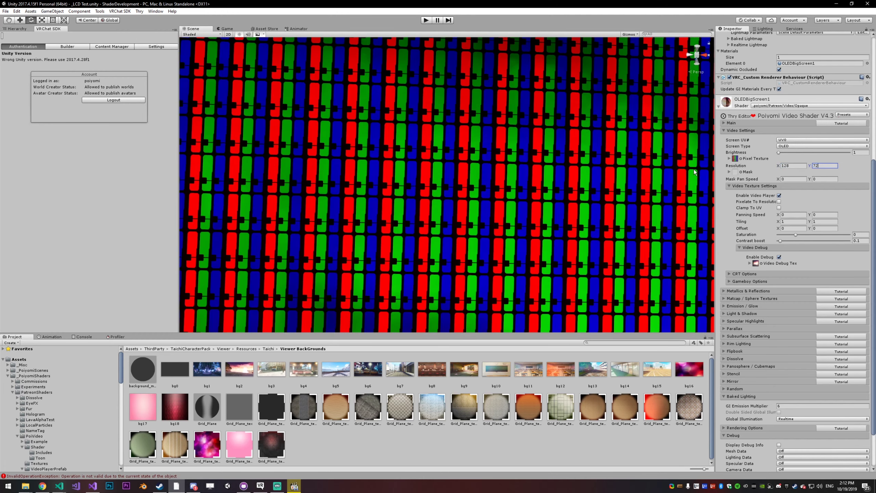
{"action": "scroll", "coordinate": [459, 209], "scroll_direction": "down", "scroll_amount": 10}
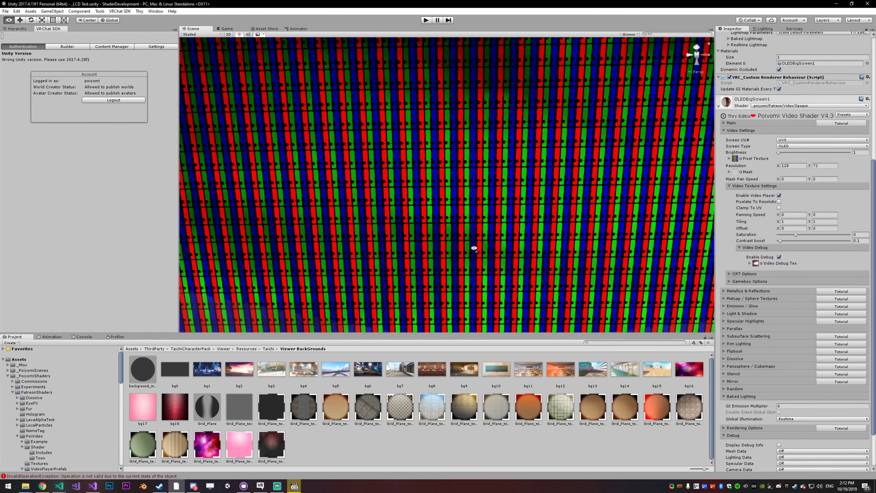
{"action": "left_click", "coordinate": [778, 202]}
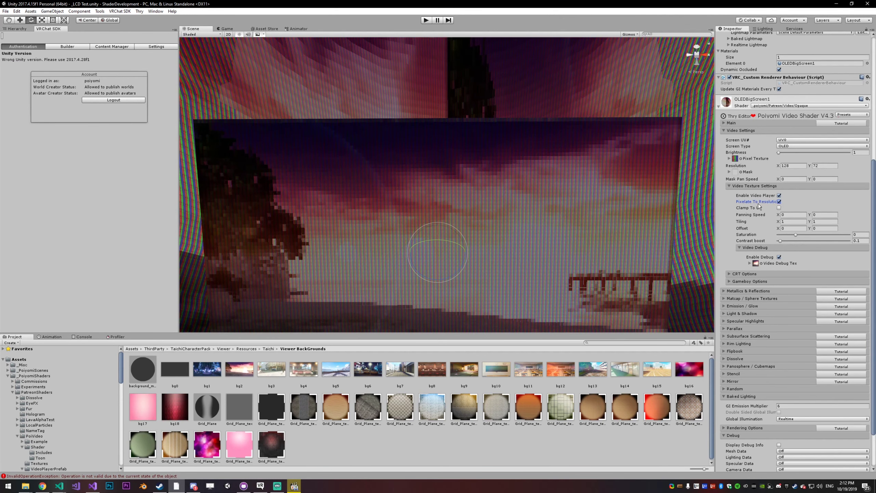
{"action": "scroll", "coordinate": [342, 249], "scroll_direction": "up", "scroll_amount": 10}
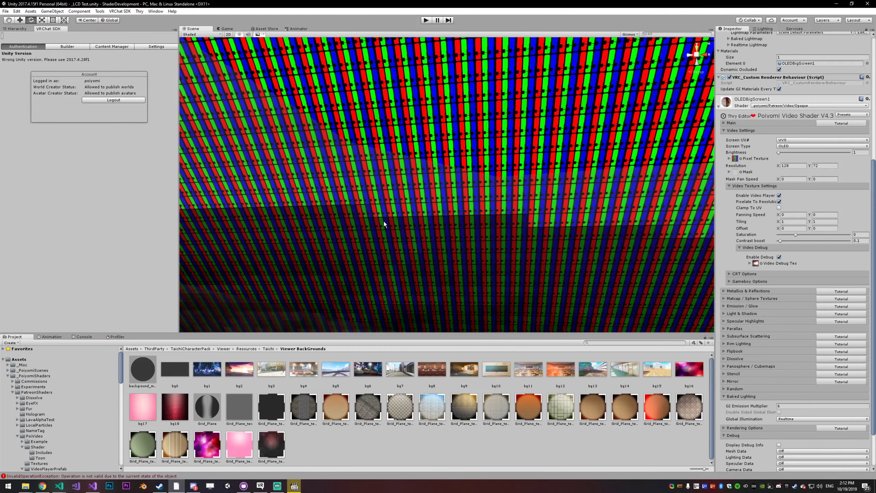
{"action": "left_click_drag", "start_coordinate": [537, 222], "coordinate": [613, 202], "text": "alt"}
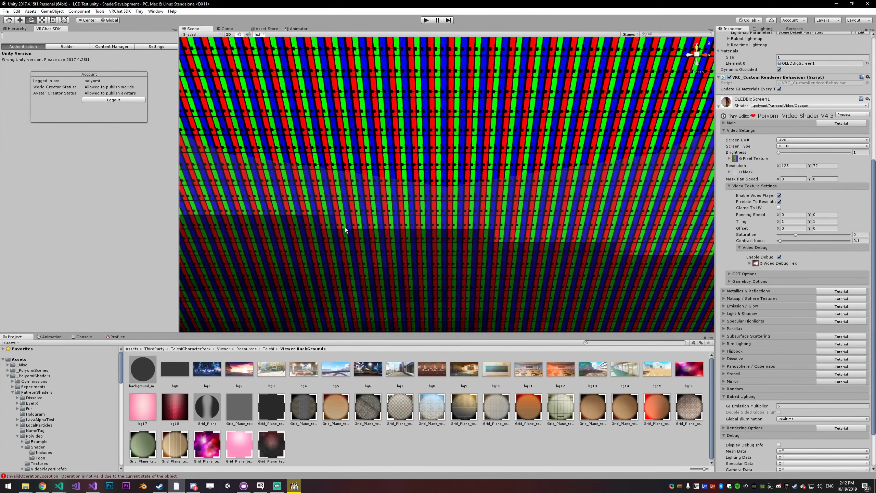
{"action": "left_click_drag", "start_coordinate": [355, 239], "coordinate": [464, 223], "text": "alt"}
Restore Resolution X to 1280, ready to reset the vertical value
{"action": "left_click", "coordinate": [793, 166]}
{"action": "type", "text": "1280"}
{"action": "left_click", "coordinate": [822, 165]}
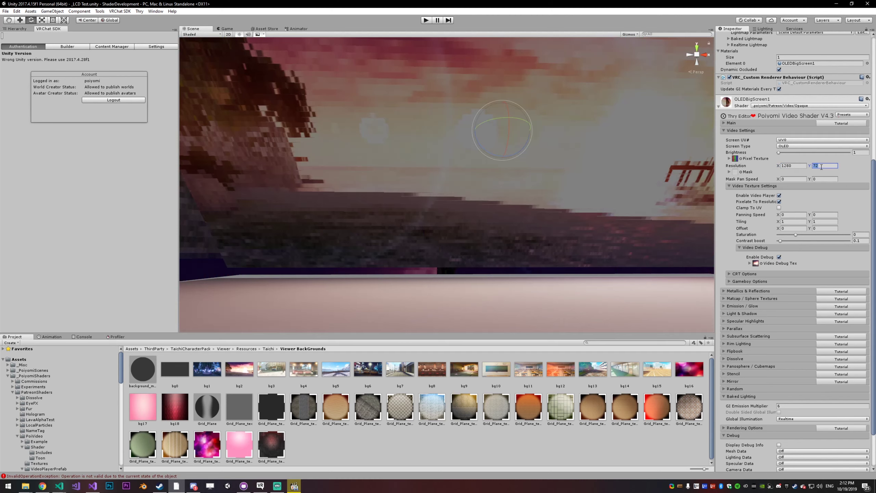
Enter 720 as the vertical resolution and turn off pixelation
{"action": "type", "text": "720"}
{"action": "right_click_drag", "start_coordinate": [662, 190], "coordinate": [641, 221]}
{"action": "left_click", "coordinate": [778, 202]}
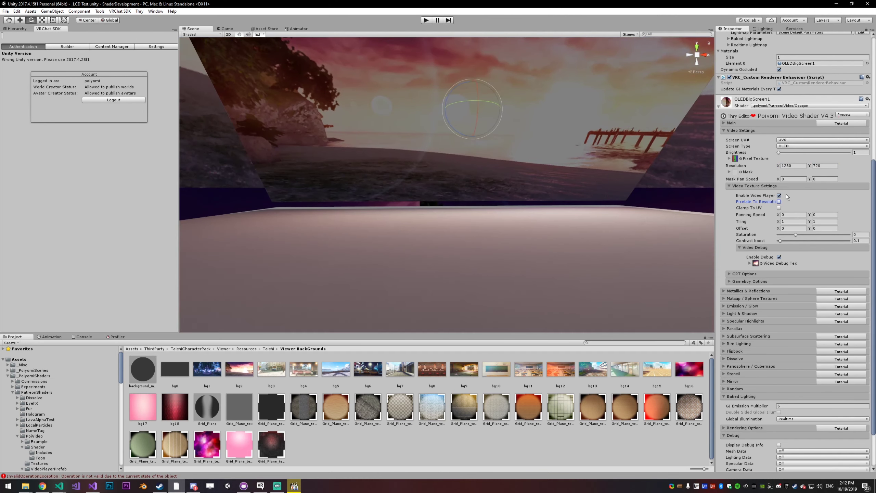
Set the Pixel Texture to None and frame the screen
{"action": "left_click", "coordinate": [740, 159]}
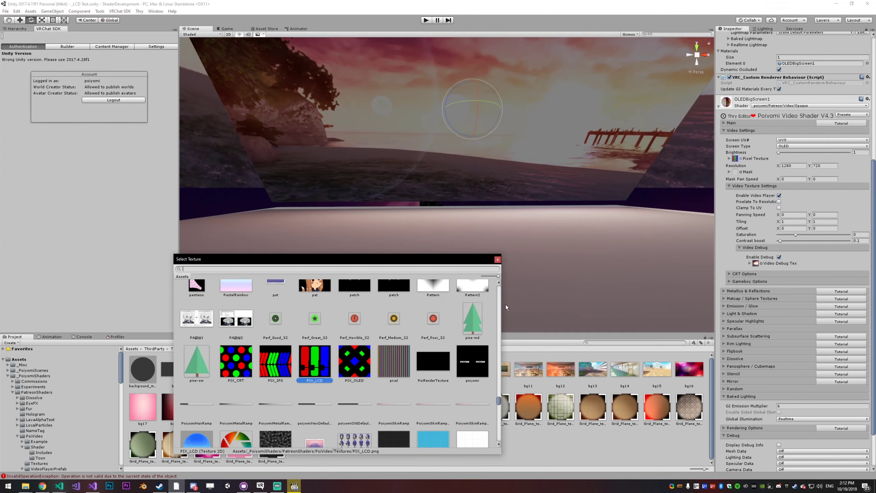
{"action": "left_click_drag", "start_coordinate": [498, 401], "coordinate": [496, 271]}
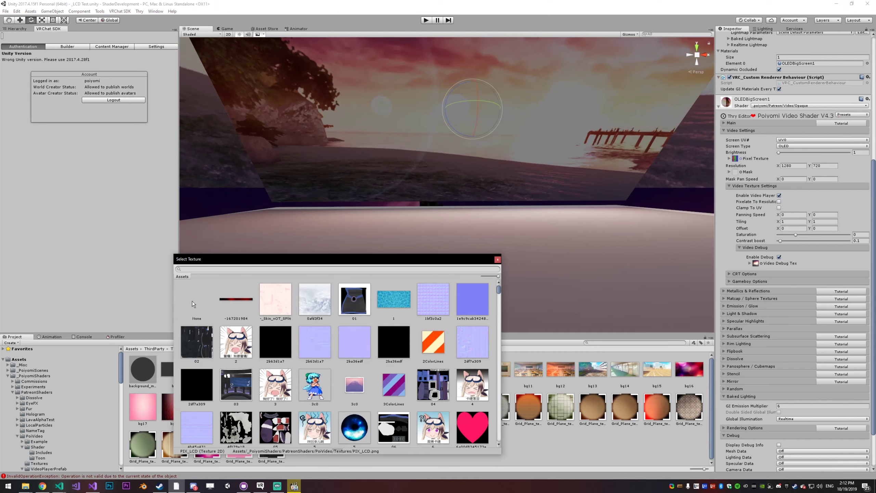
{"action": "left_click", "coordinate": [192, 302]}
{"action": "left_click", "coordinate": [502, 257]}
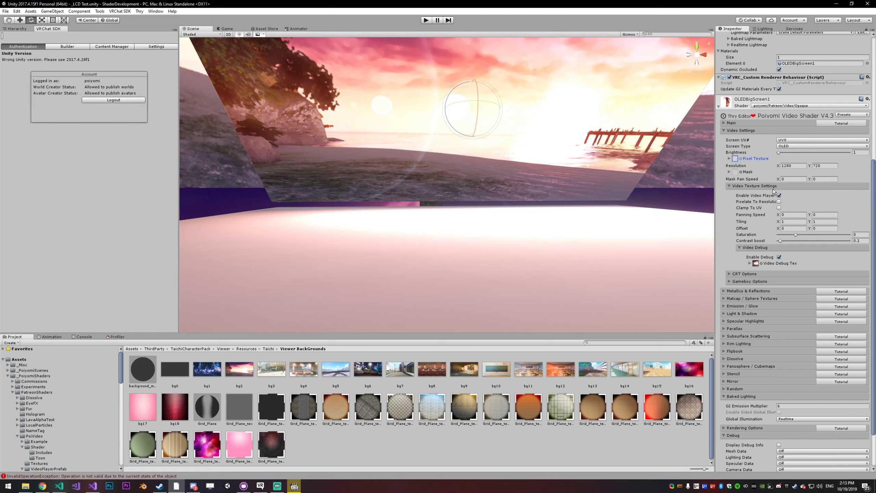
{"action": "key", "text": "f"}
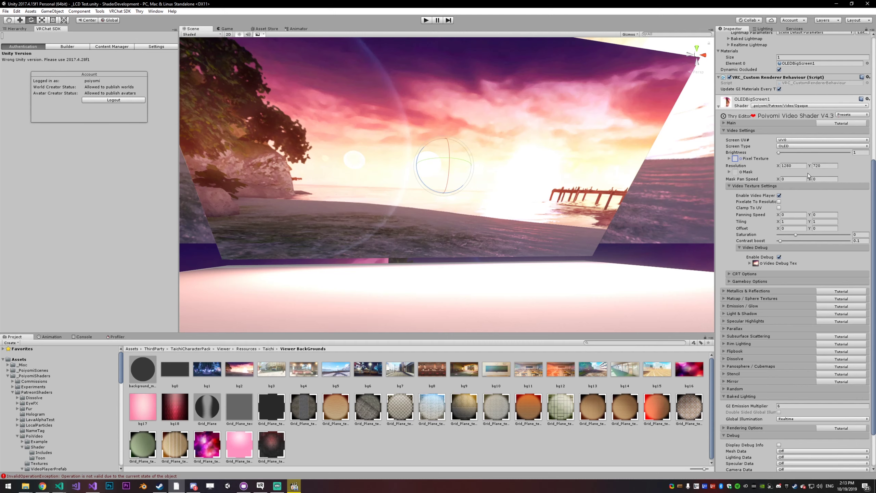
Assign a noise texture as the Mask and set Mask Pan Speed X to 10
{"action": "left_click", "coordinate": [740, 172]}
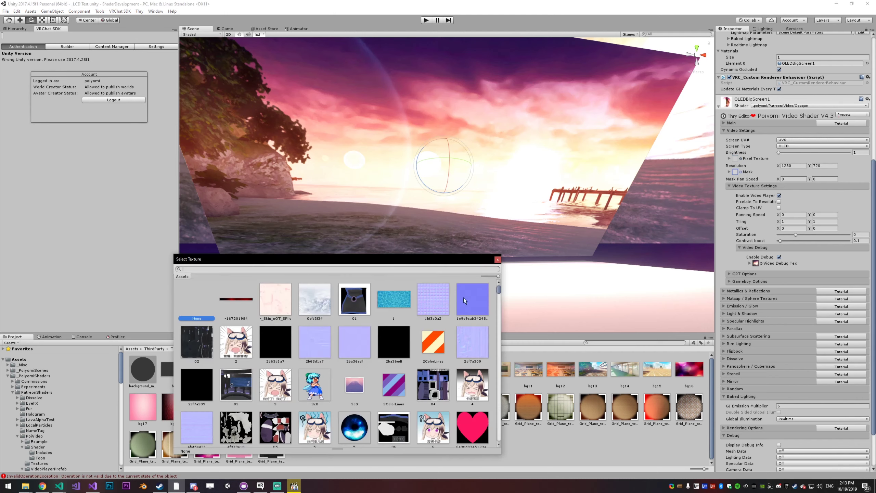
{"action": "type", "text": "noise"}
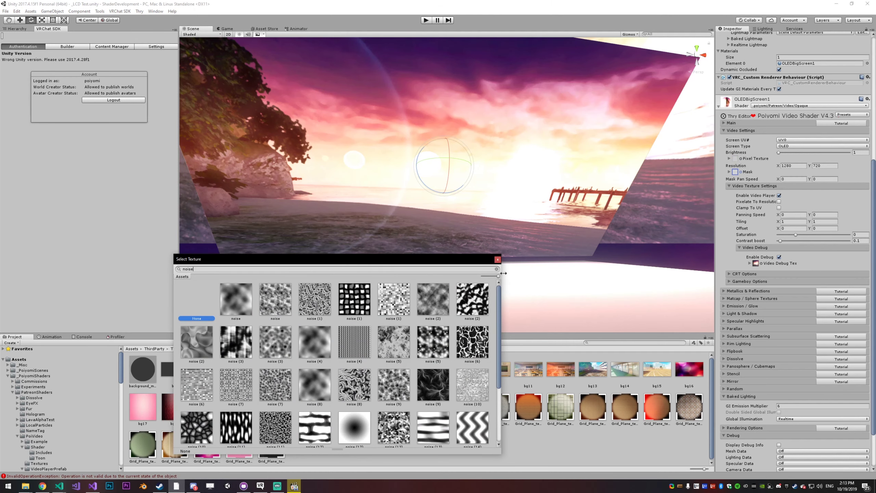
{"action": "double_click", "coordinate": [367, 332]}
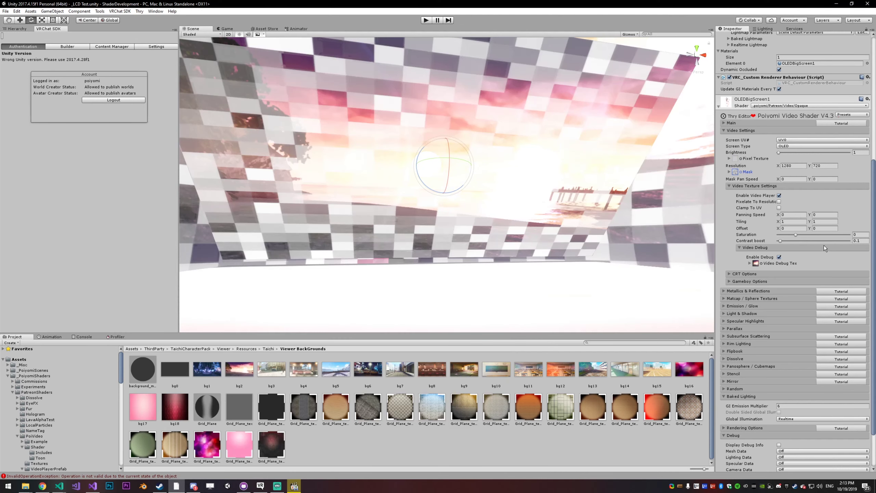
{"action": "left_click", "coordinate": [794, 180]}
{"action": "type", "text": "10"}
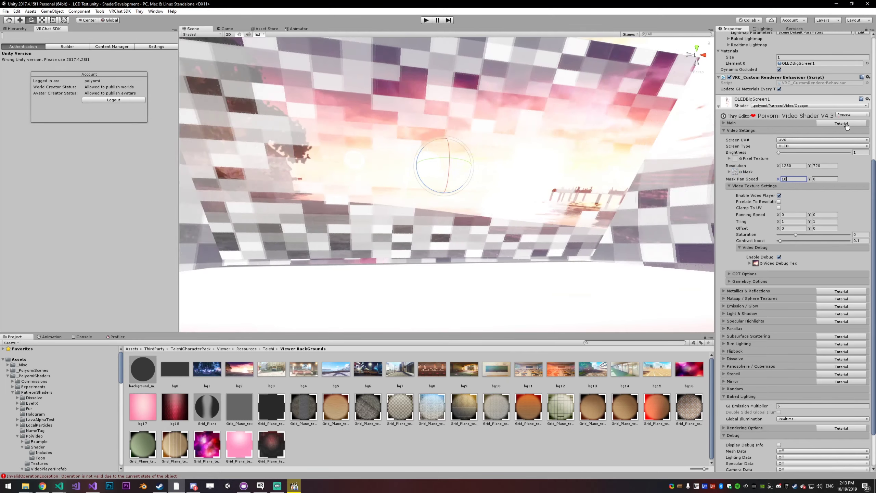
Try 3ColorLines as the emission texture in the Main settings
{"action": "left_click", "coordinate": [748, 122]}
{"action": "left_click", "coordinate": [740, 151]}
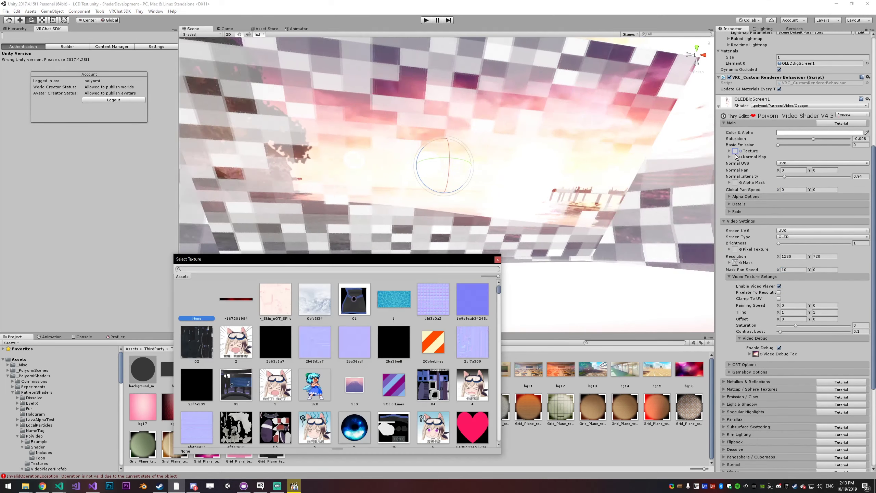
{"action": "left_click", "coordinate": [390, 291]}
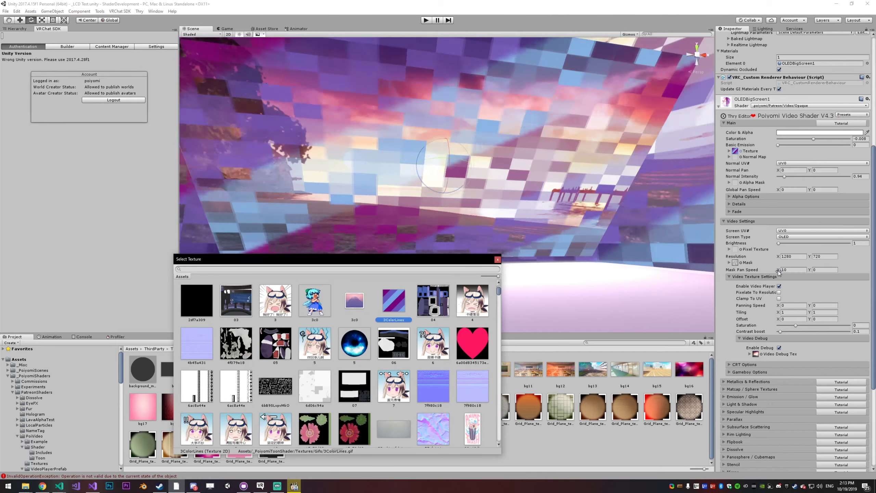
{"action": "left_click", "coordinate": [497, 259]}
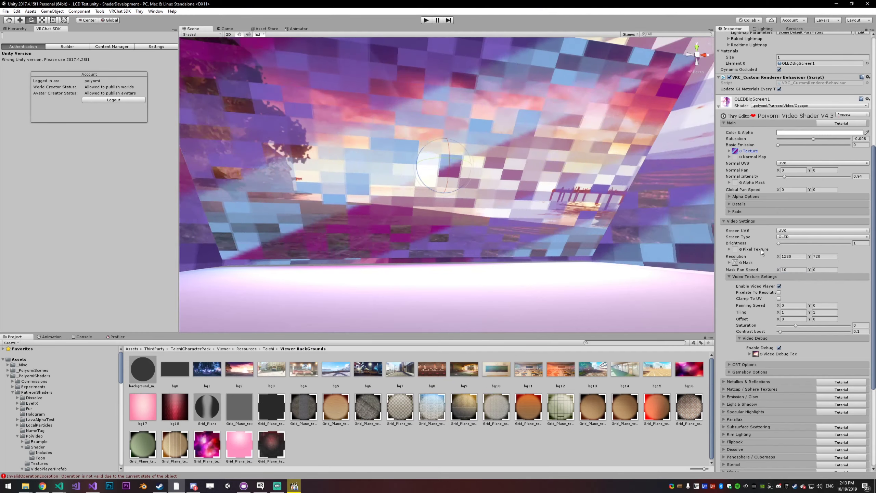
Switch the mask to noise (12), then clear the Mask to None
{"action": "left_click", "coordinate": [741, 263]}
{"action": "type", "text": "noise"}
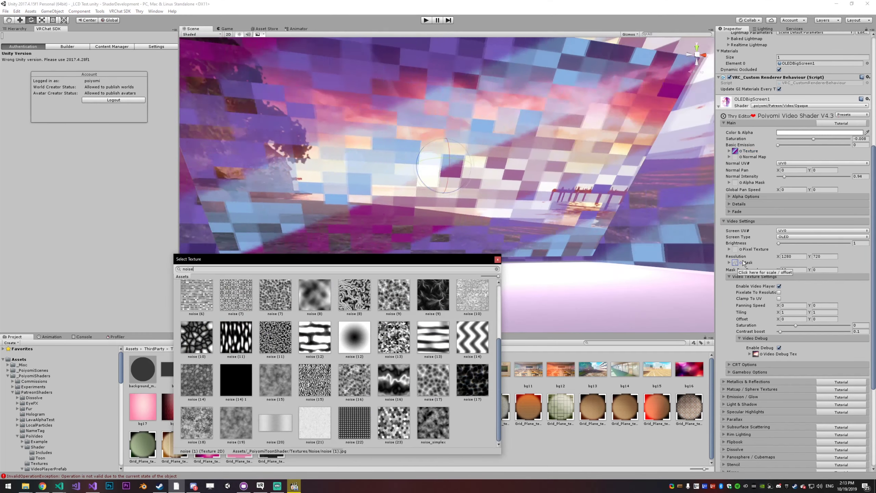
{"action": "left_click", "coordinate": [316, 333]}
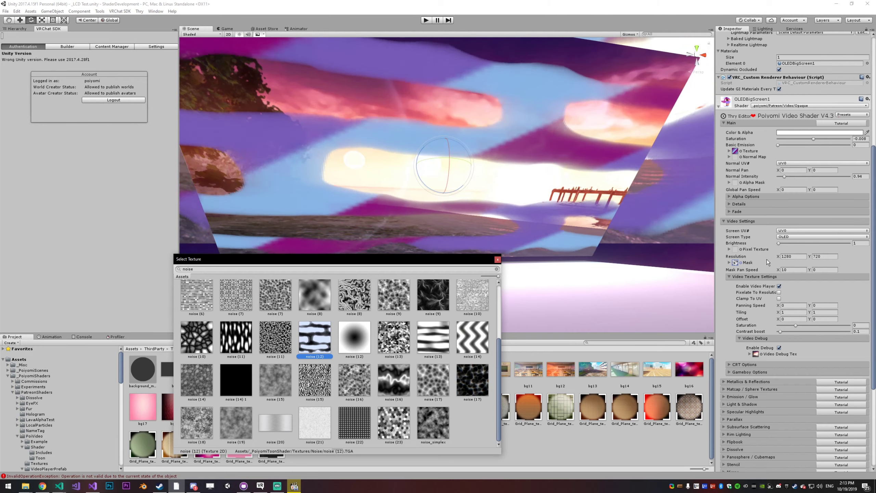
{"action": "left_click", "coordinate": [740, 262]}
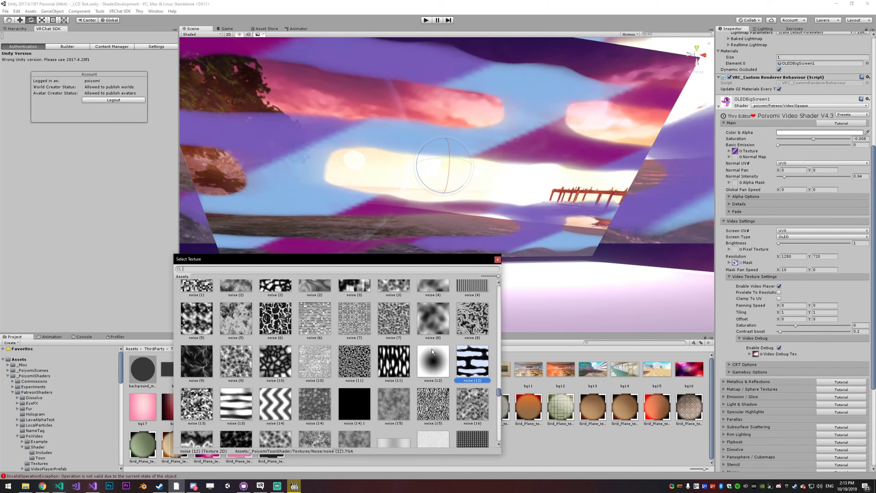
{"action": "left_click_drag", "start_coordinate": [500, 394], "coordinate": [492, 305]}
{"action": "scroll", "coordinate": [183, 322], "scroll_direction": "up", "scroll_amount": 10}
{"action": "double_click", "coordinate": [196, 305]}
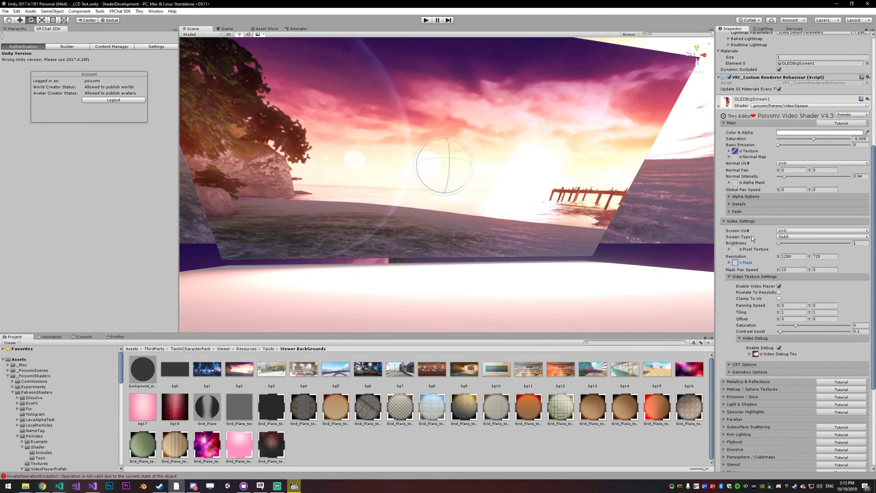
Check the screen type list, keeping OLED, then select the Gameboy2 screen
{"action": "left_click", "coordinate": [788, 238]}
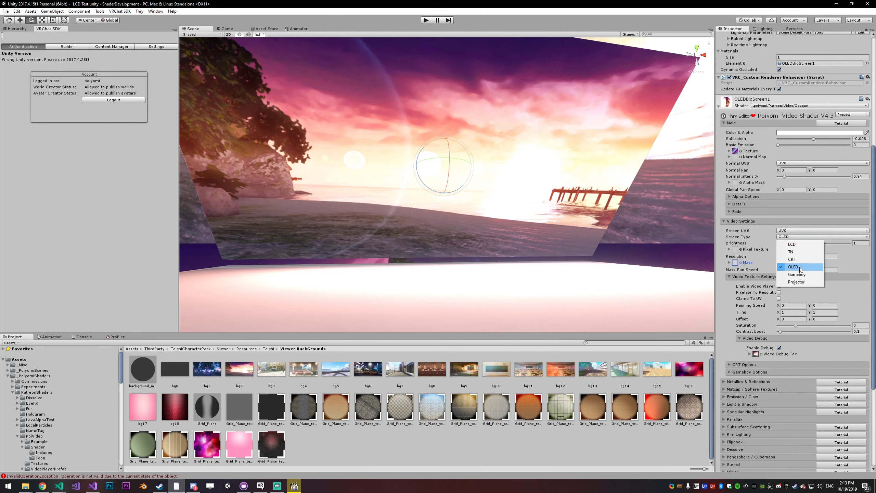
{"action": "left_click", "coordinate": [808, 286]}
{"action": "right_click_drag", "start_coordinate": [672, 255], "coordinate": [137, 202]}
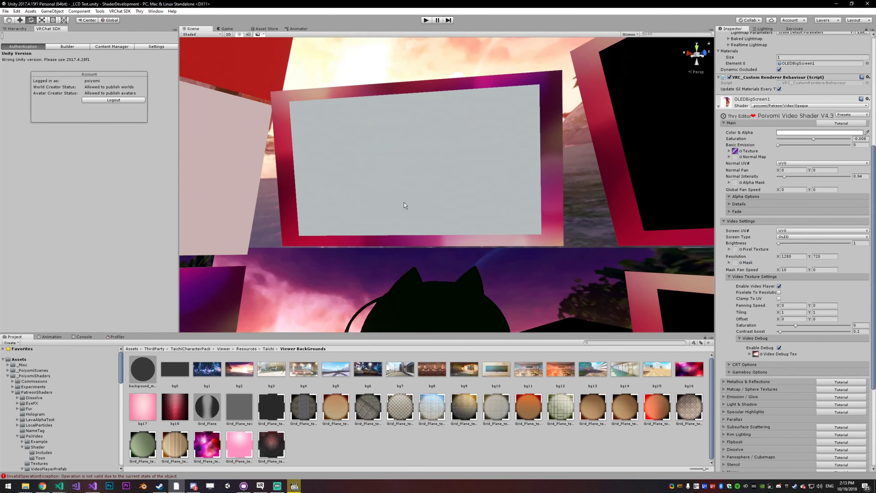
{"action": "left_click", "coordinate": [403, 202]}
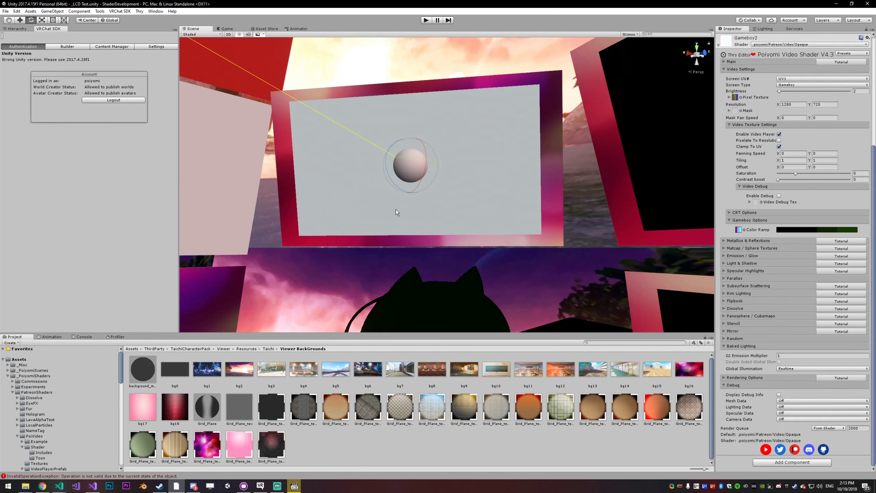
Set bg5 as Gameboy2's Video Debug Tex and move the view closer
{"action": "left_click", "coordinate": [764, 202]}
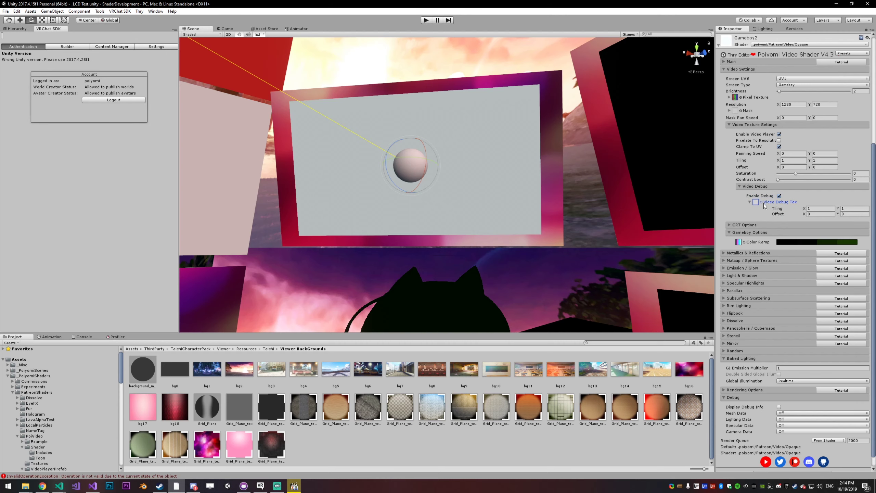
{"action": "left_click", "coordinate": [761, 202]}
{"action": "scroll", "coordinate": [371, 343], "scroll_direction": "down", "scroll_amount": 5}
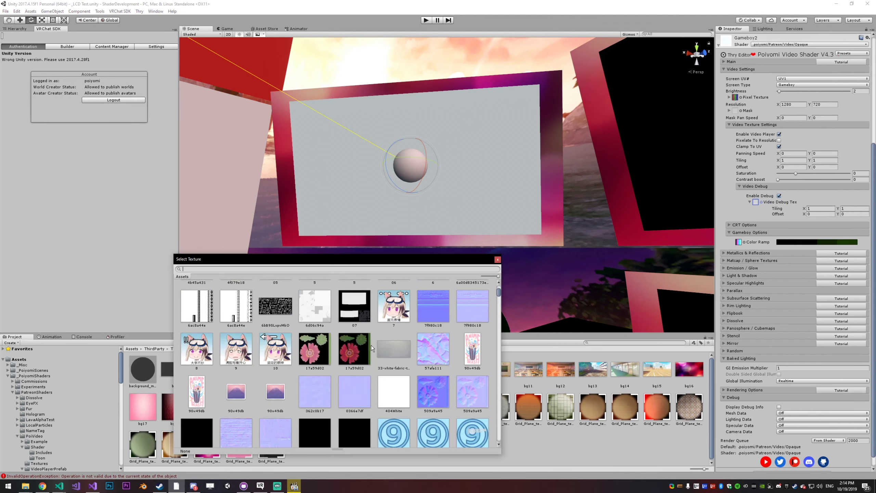
{"action": "scroll", "coordinate": [371, 341], "scroll_direction": "down", "scroll_amount": 15}
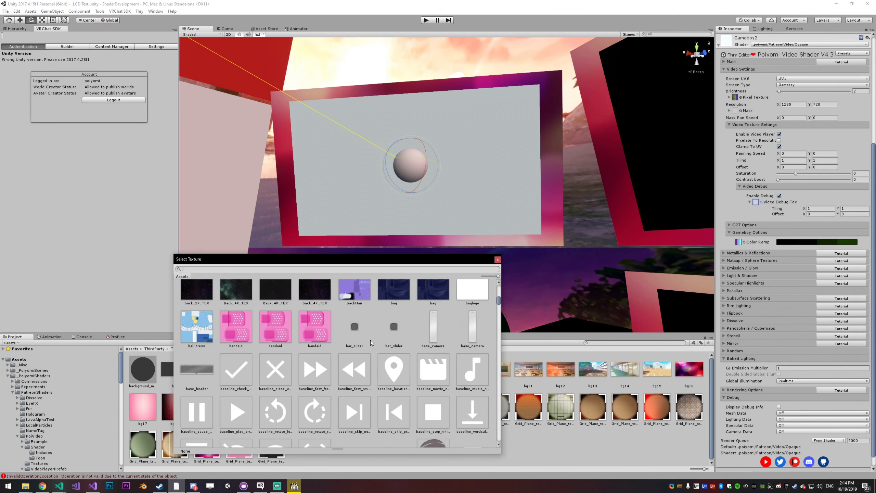
{"action": "scroll", "coordinate": [370, 342], "scroll_direction": "up", "scroll_amount": 3}
{"action": "left_click", "coordinate": [394, 376]}
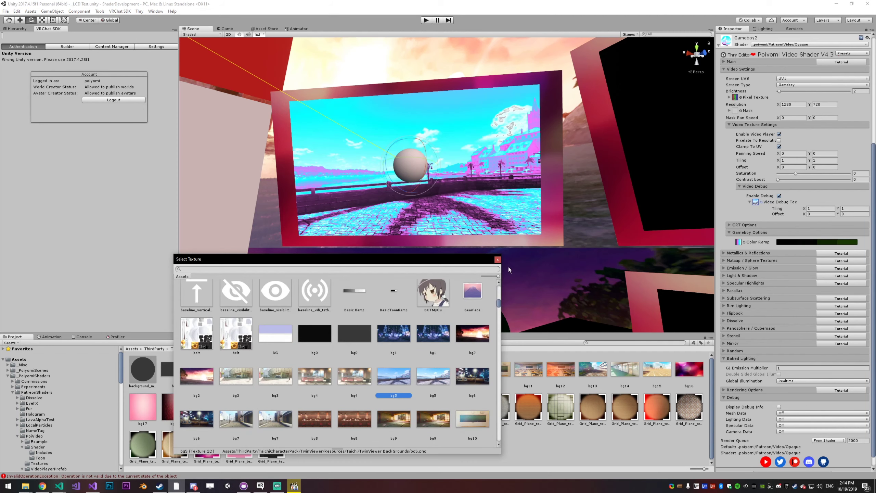
{"action": "left_click", "coordinate": [497, 259]}
{"action": "right_click_drag", "start_coordinate": [500, 262], "coordinate": [518, 235]}
Try the rainbow and black/white presets on the Gameboy2 color ramp, then drag its keys to invert it
{"action": "left_click", "coordinate": [778, 241]}
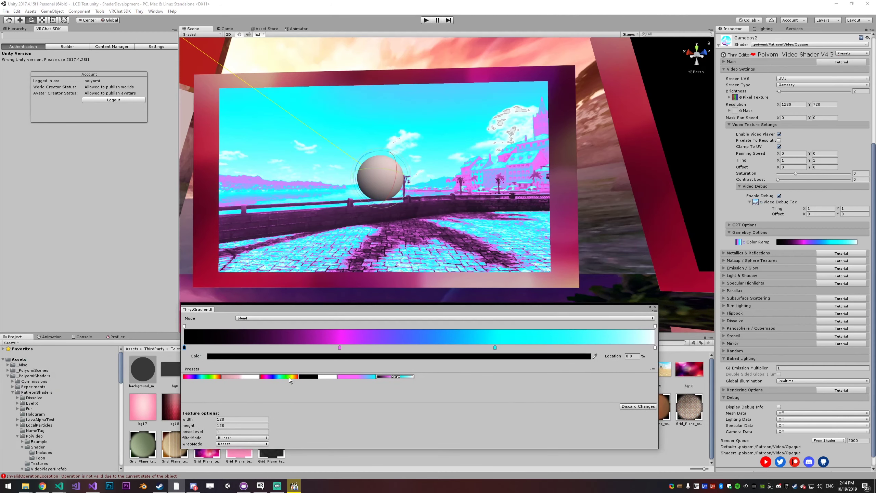
{"action": "left_click", "coordinate": [279, 376]}
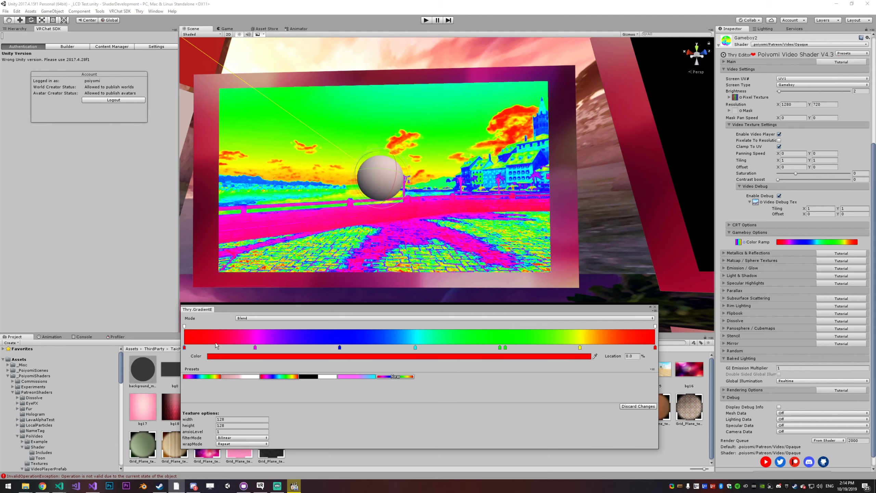
{"action": "left_click", "coordinate": [312, 376]}
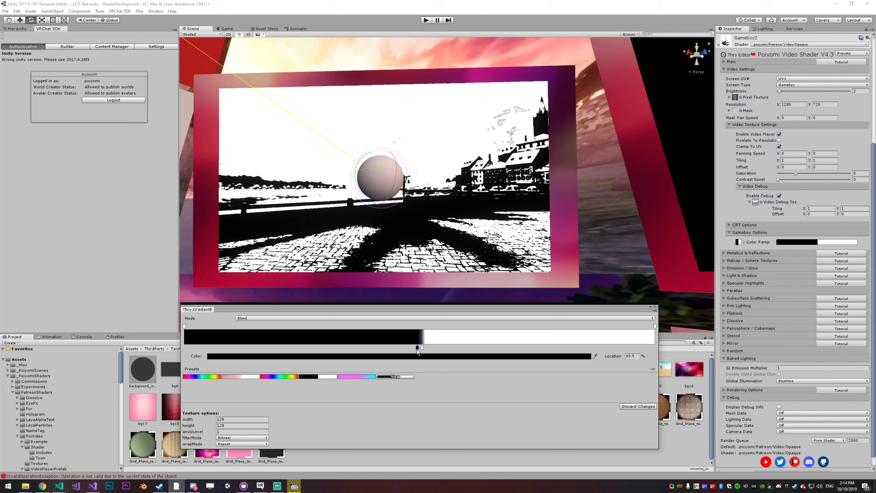
{"action": "left_click_drag", "start_coordinate": [417, 349], "coordinate": [184, 347]}
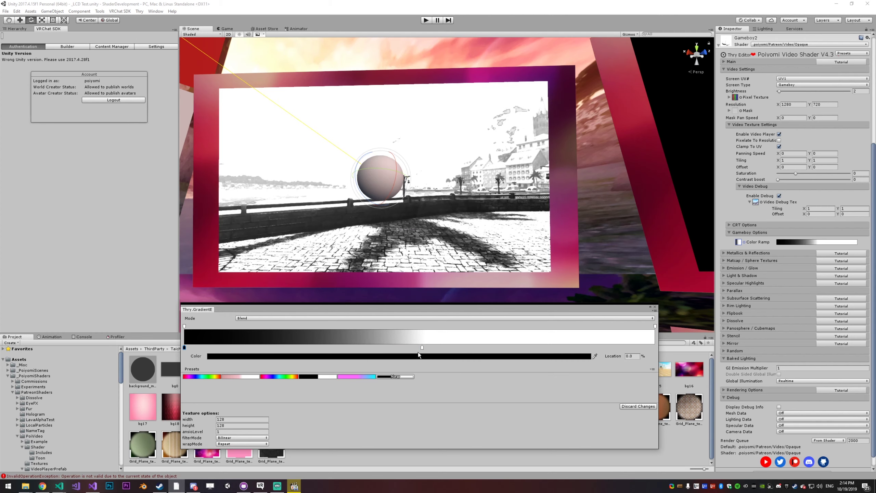
{"action": "left_click_drag", "start_coordinate": [421, 348], "coordinate": [657, 352]}
{"action": "left_click_drag", "start_coordinate": [208, 347], "coordinate": [190, 347]}
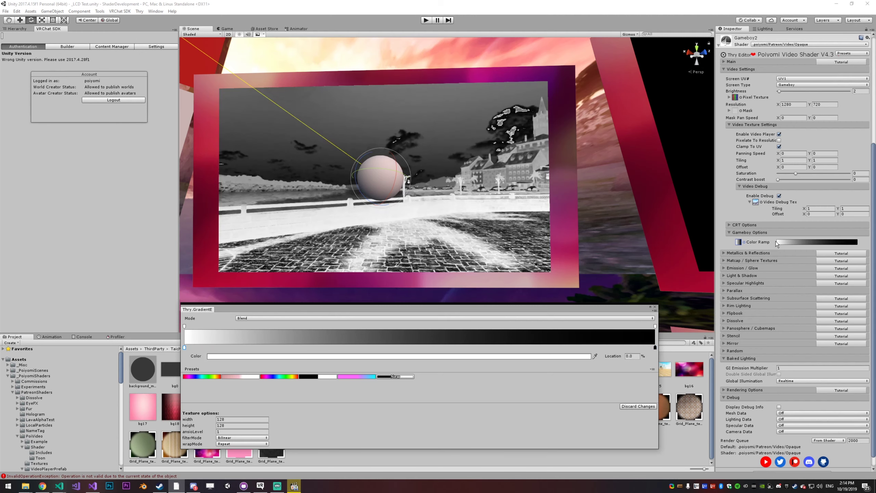
Set the Gameboy2 Color Ramp texture back to GameboyRamp
{"action": "left_click", "coordinate": [743, 242]}
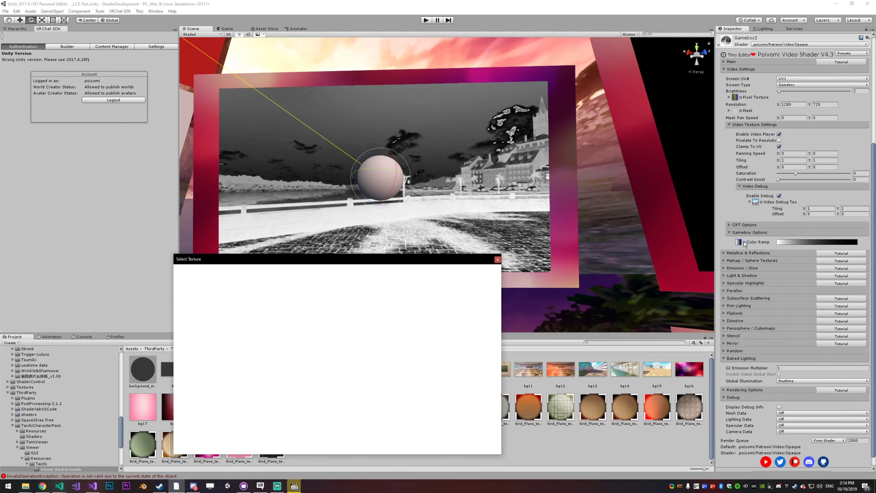
{"action": "type", "text": "game"}
{"action": "left_click", "coordinate": [243, 309]}
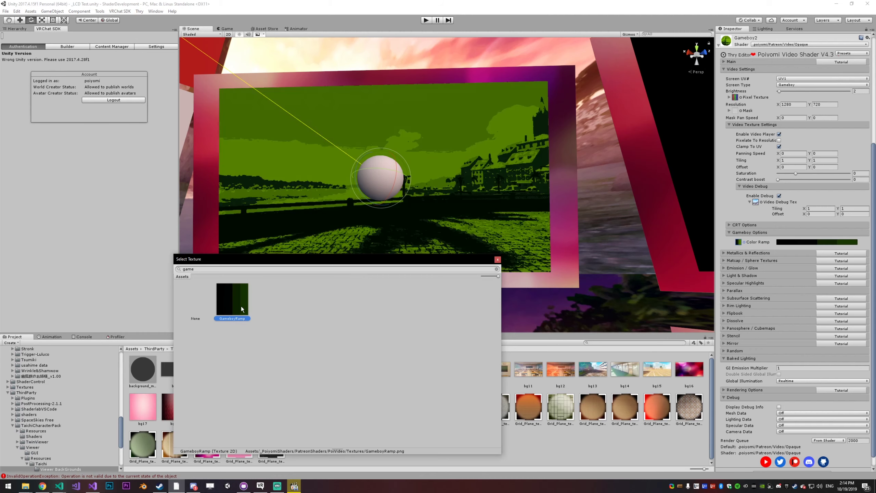
{"action": "left_click", "coordinate": [497, 259]}
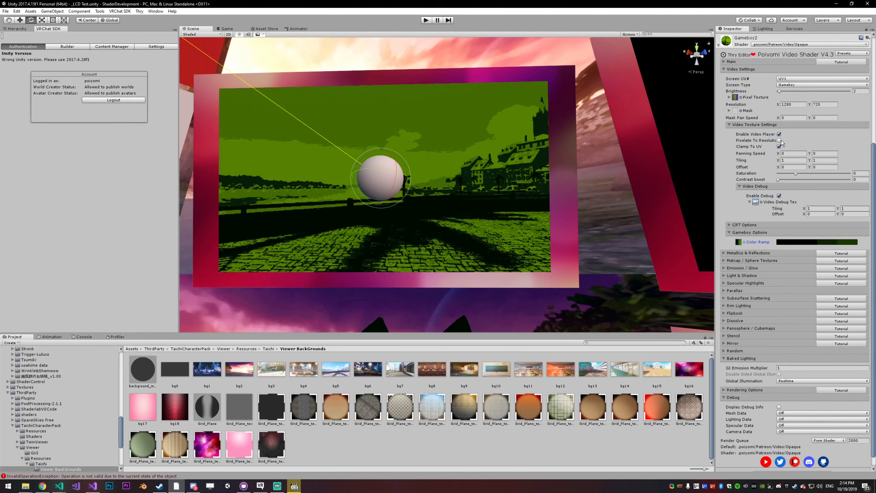
Enable Pixelate To Resolution with Resolution X 128 and Y 72
{"action": "left_click", "coordinate": [779, 140]}
{"action": "left_click", "coordinate": [793, 104]}
{"action": "type", "text": "128"}
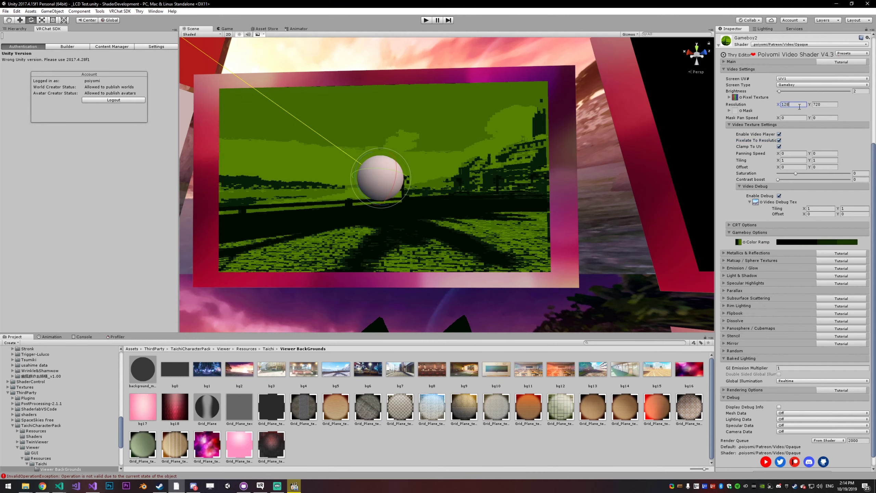
{"action": "key", "text": "Tab"}
{"action": "type", "text": "72"}
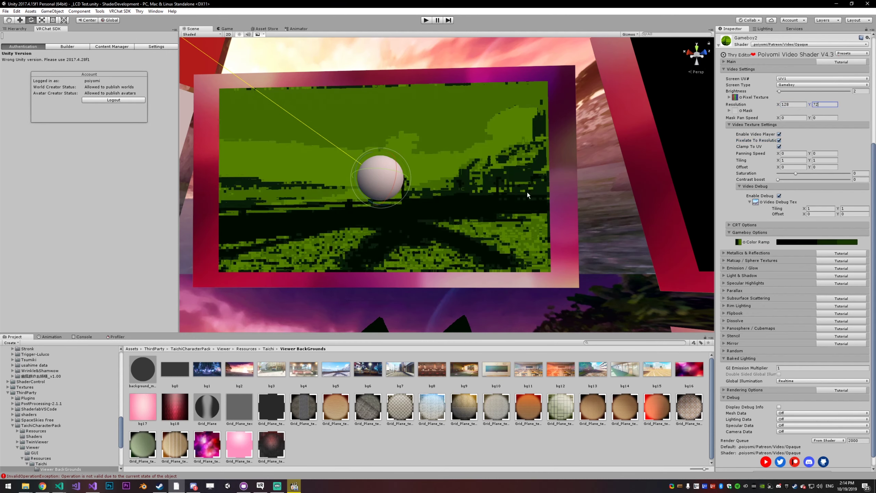
{"action": "right_click_drag", "start_coordinate": [527, 195], "coordinate": [516, 215]}
{"action": "left_click_drag", "start_coordinate": [517, 215], "coordinate": [533, 217], "text": "alt"}
Cycle the Gameboy2 Video Debug Tex through blush, two bikini images and cat, ending on Checkers
{"action": "scroll", "coordinate": [752, 124], "scroll_direction": "up", "scroll_amount": 4}
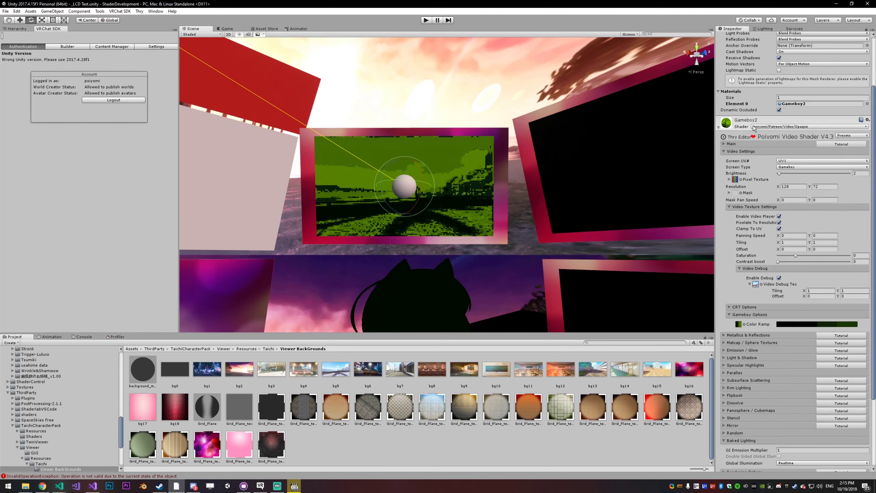
{"action": "left_click", "coordinate": [761, 285]}
{"action": "scroll", "coordinate": [422, 375], "scroll_direction": "down", "scroll_amount": 5}
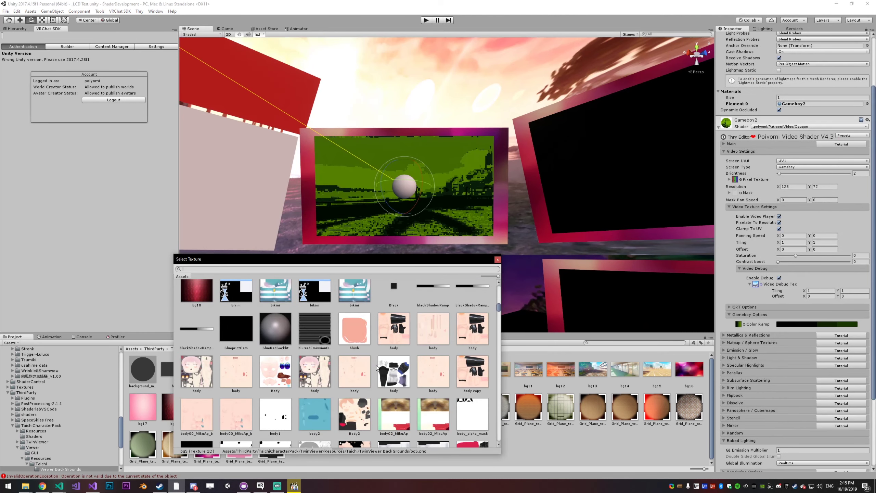
{"action": "scroll", "coordinate": [349, 333], "scroll_direction": "up", "scroll_amount": 2}
{"action": "left_click", "coordinate": [355, 395]}
{"action": "left_click", "coordinate": [265, 343]}
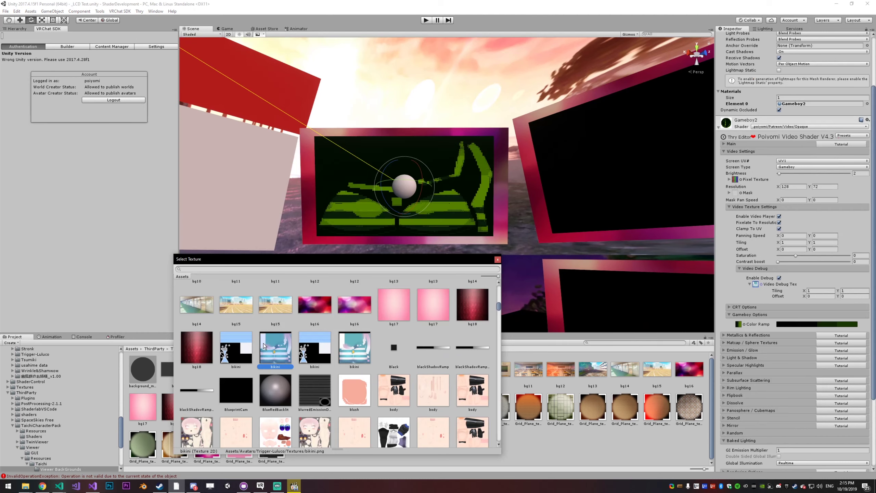
{"action": "left_click", "coordinate": [299, 353]}
{"action": "scroll", "coordinate": [322, 356], "scroll_direction": "down", "scroll_amount": 3}
{"action": "scroll", "coordinate": [323, 352], "scroll_direction": "down", "scroll_amount": 10}
{"action": "left_click", "coordinate": [313, 328]}
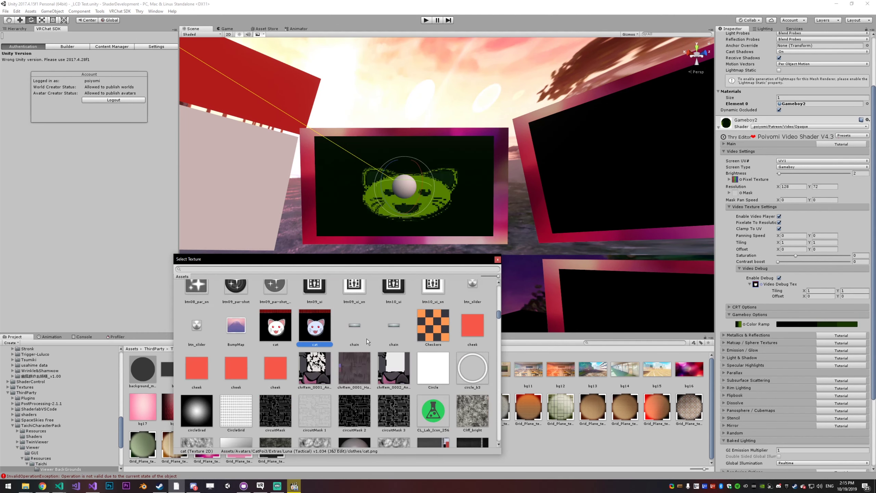
{"action": "left_click", "coordinate": [433, 319]}
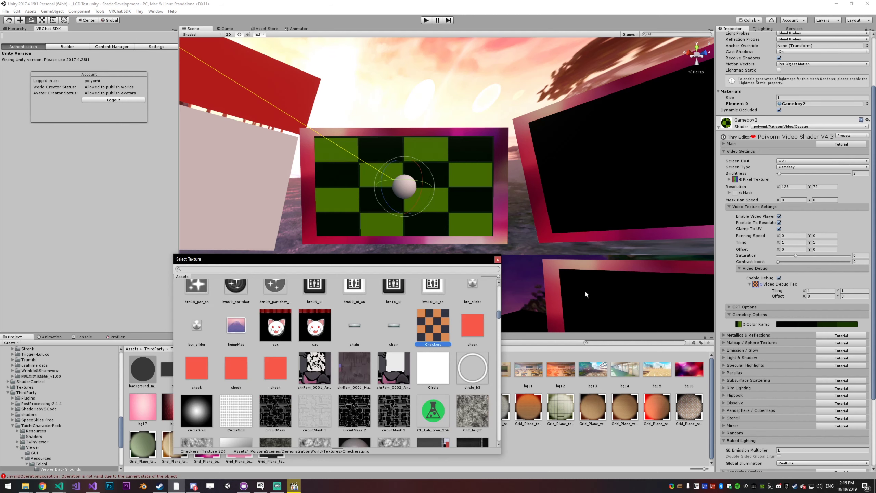
{"action": "left_click", "coordinate": [790, 168]}
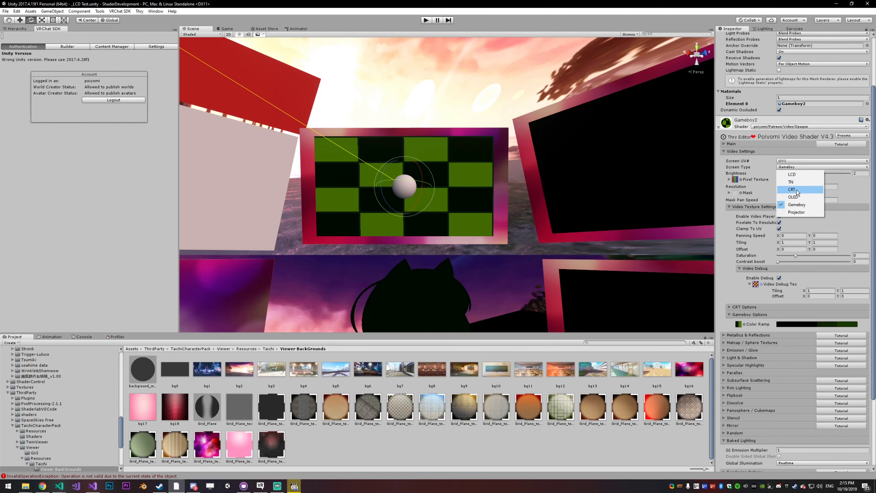
Select and frame the CRTThin screen, collapsing the Gameboy Options section
{"action": "left_click", "coordinate": [620, 172]}
{"action": "key", "text": "f"}
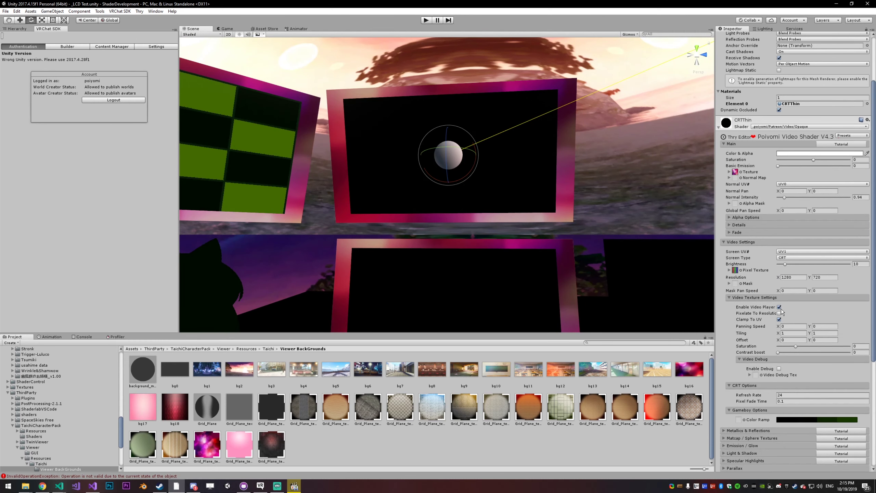
{"action": "left_click", "coordinate": [745, 409]}
{"action": "mouse_move", "coordinate": [577, 280]}
{"action": "left_mouse_down", "text": "alt"}
{"action": "mouse_move", "coordinate": [570, 265]}
{"action": "mouse_move", "coordinate": [583, 272]}
{"action": "left_mouse_up", "text": "alt"}
Enable video debug on CRTThin using water texture 1 as the debug texture
{"action": "left_click", "coordinate": [779, 369]}
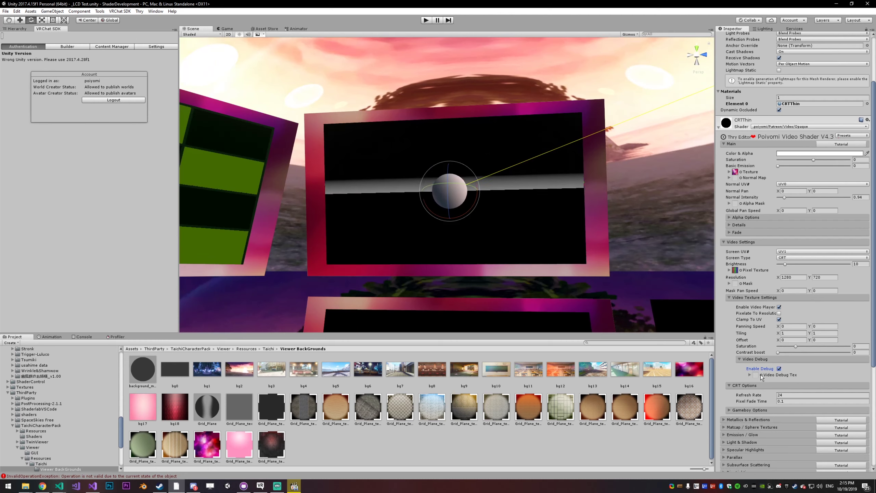
{"action": "left_click", "coordinate": [761, 375]}
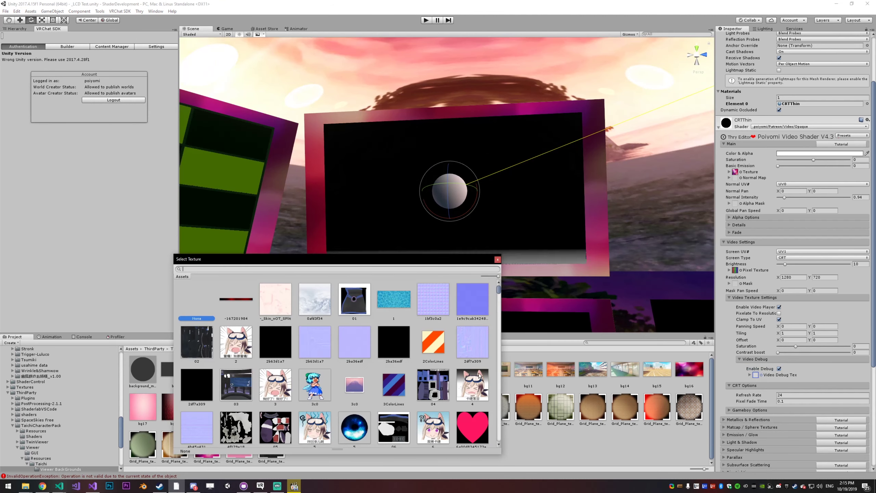
{"action": "left_click", "coordinate": [396, 295]}
{"action": "left_click", "coordinate": [497, 258]}
{"action": "left_click_drag", "start_coordinate": [502, 259], "coordinate": [536, 246], "text": "alt"}
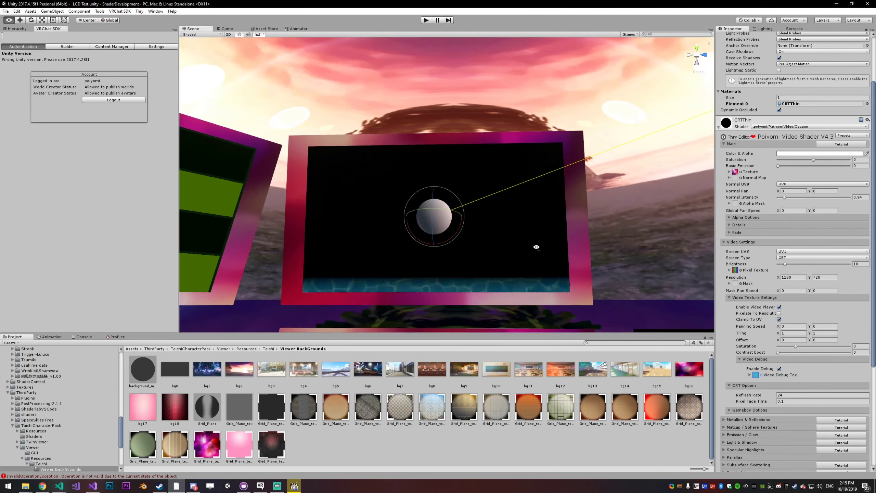
{"action": "scroll", "coordinate": [533, 248], "scroll_direction": "up", "scroll_amount": 3}
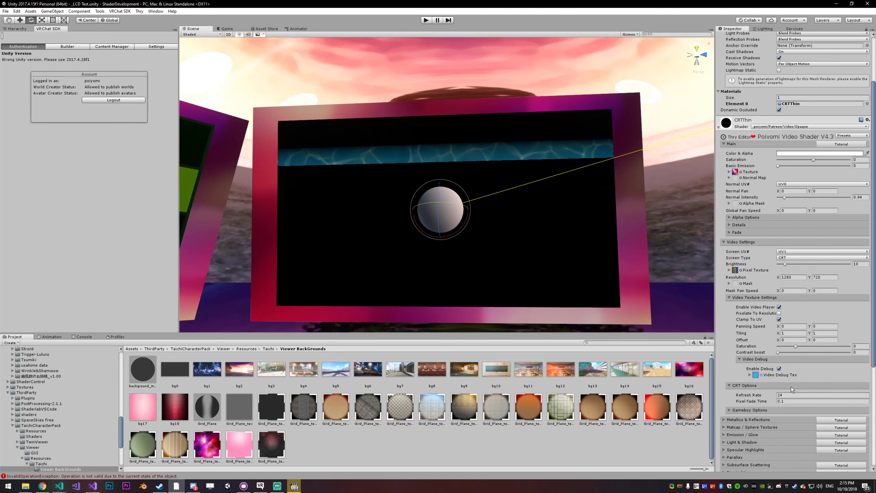
Set the CRTThin resolution to 128 × 72 and its refresh rate to 0.01
{"action": "left_click", "coordinate": [788, 394]}
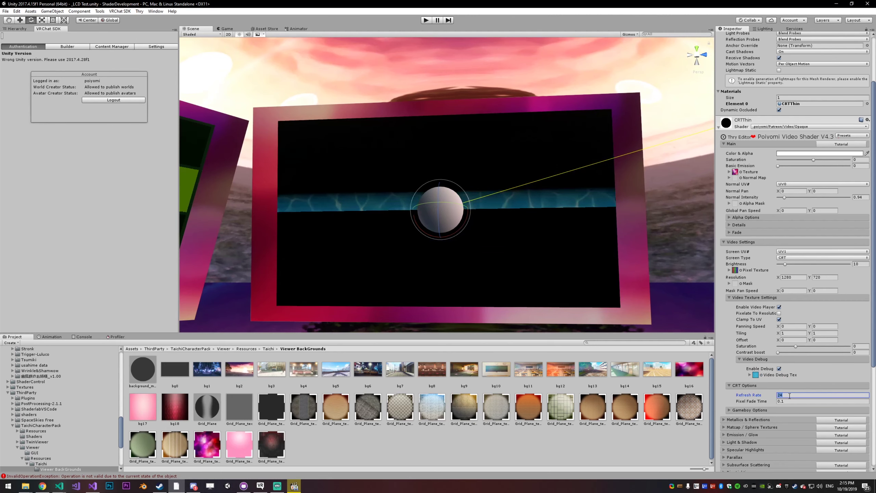
{"action": "type", "text": "1"}
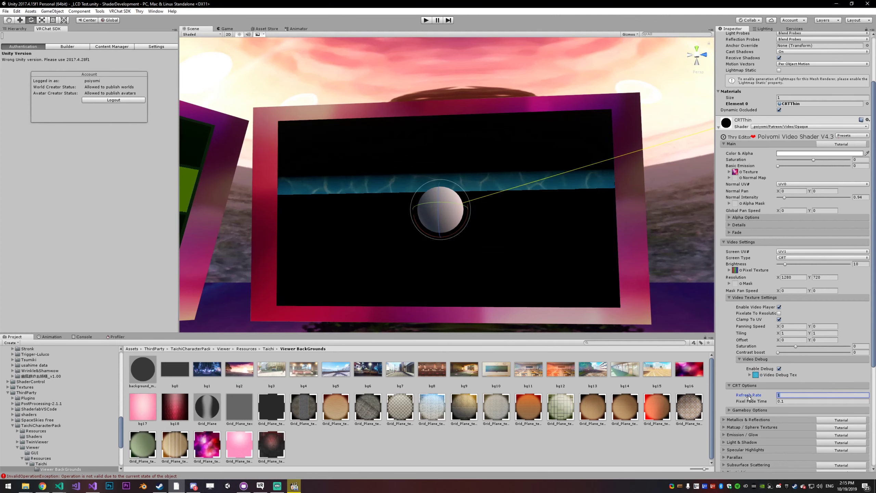
{"action": "key", "text": "Home"}
{"action": "type", "text": "."}
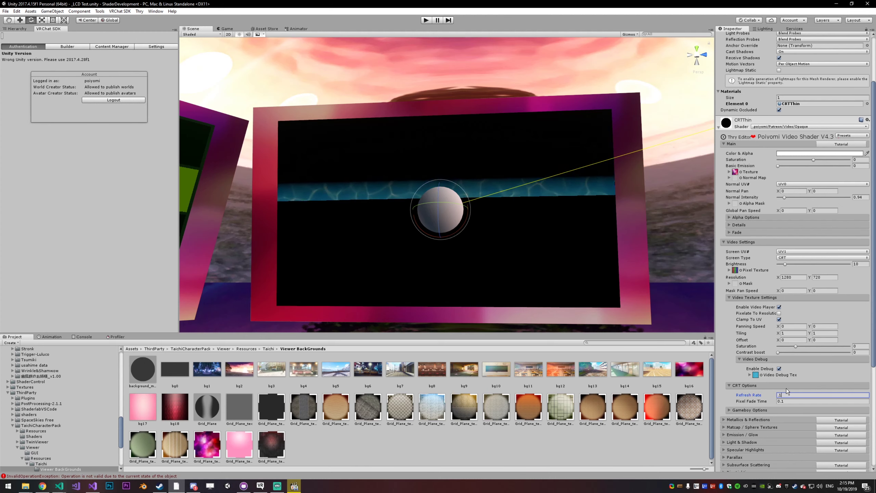
{"action": "left_click", "coordinate": [797, 277]}
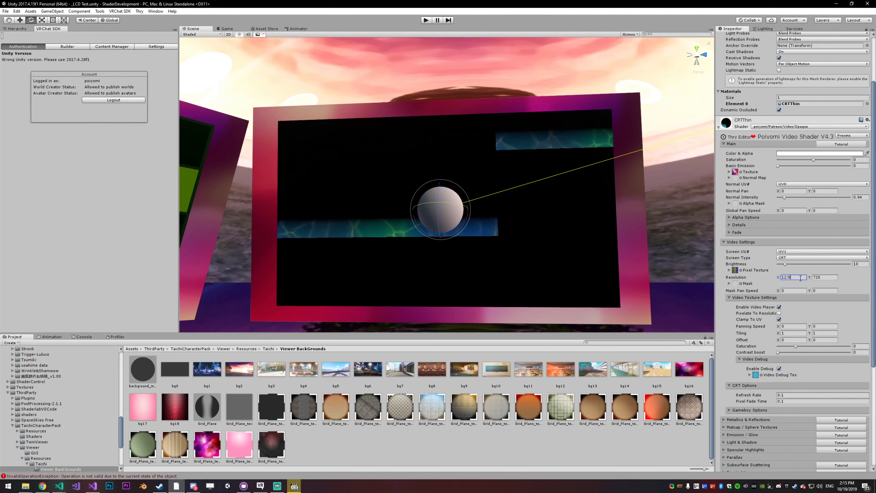
{"action": "key", "text": "Tab"}
{"action": "type", "text": "72"}
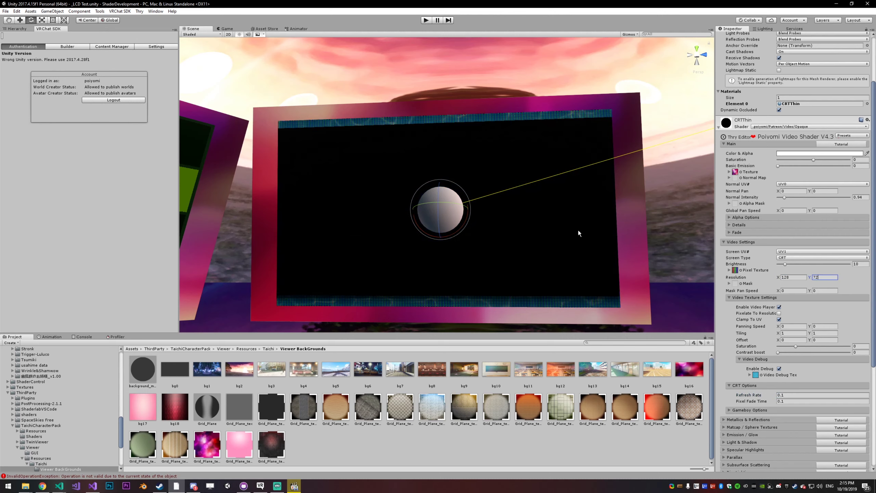
{"action": "left_click", "coordinate": [789, 394]}
{"action": "type", "text": "0.01"}
{"action": "right_click_drag", "start_coordinate": [489, 240], "coordinate": [567, 258]}
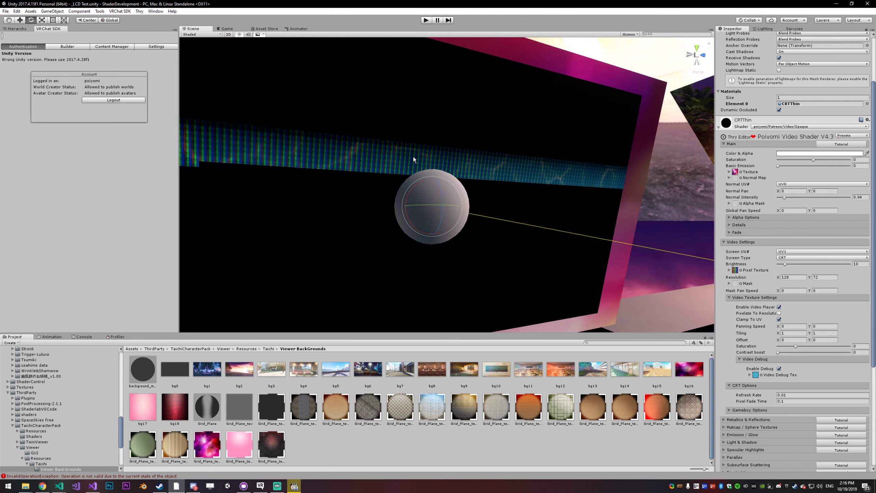
Try pixel fade time values of 0.9, 1 and 1.9 on the CRT screen
{"action": "left_click", "coordinate": [787, 401]}
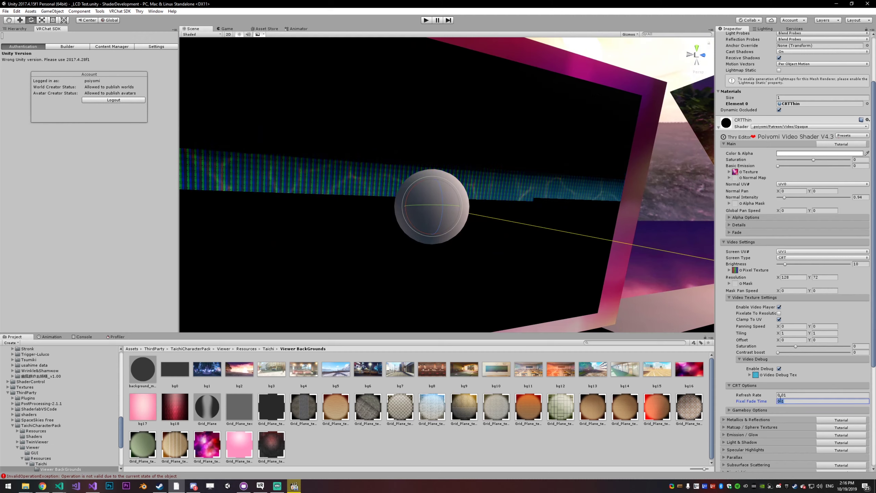
{"action": "type", "text": ".9"}
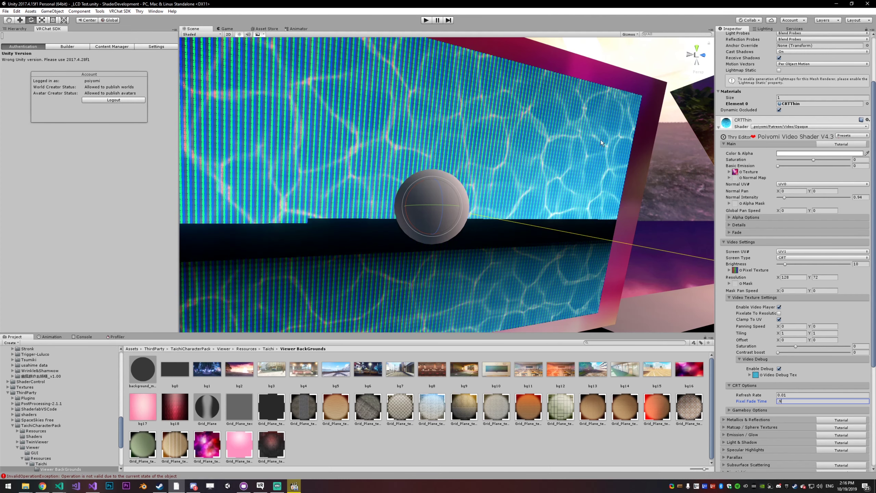
{"action": "key", "text": "BackSpace"}
{"action": "key", "text": "BackSpace"}
{"action": "type", "text": "1"}
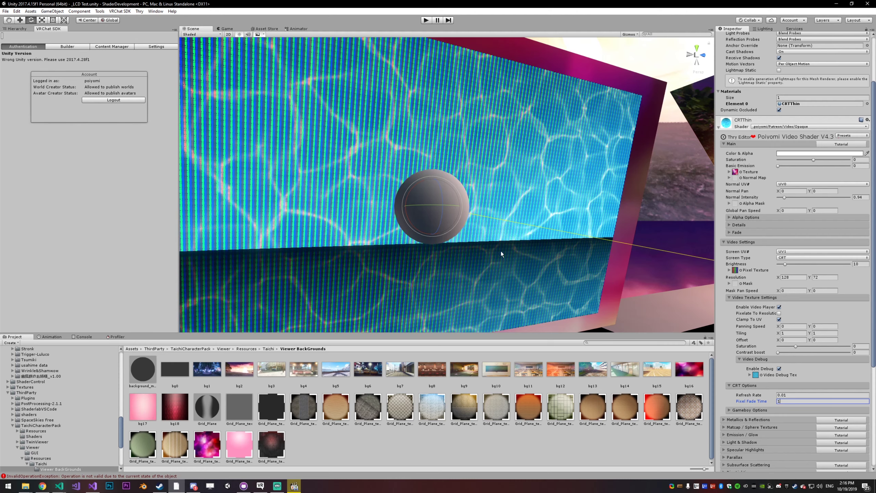
{"action": "right_click_drag", "start_coordinate": [394, 244], "coordinate": [351, 247]}
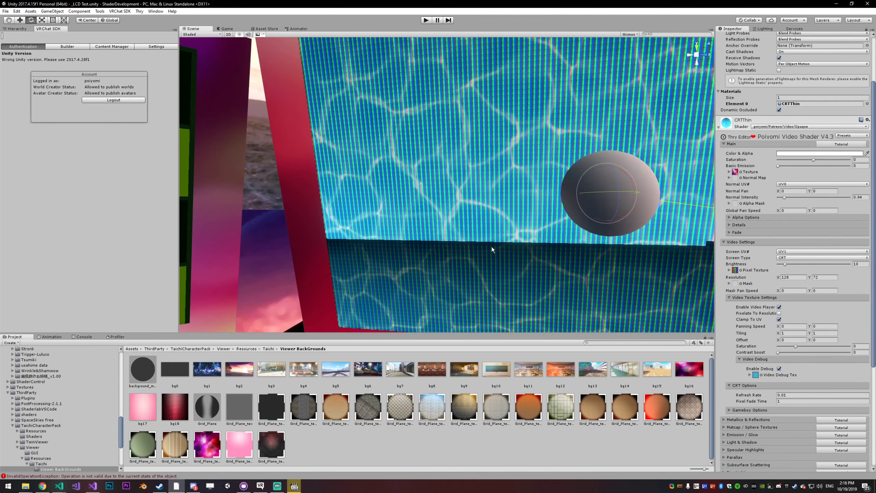
{"action": "right_click_drag", "start_coordinate": [507, 247], "coordinate": [594, 253]}
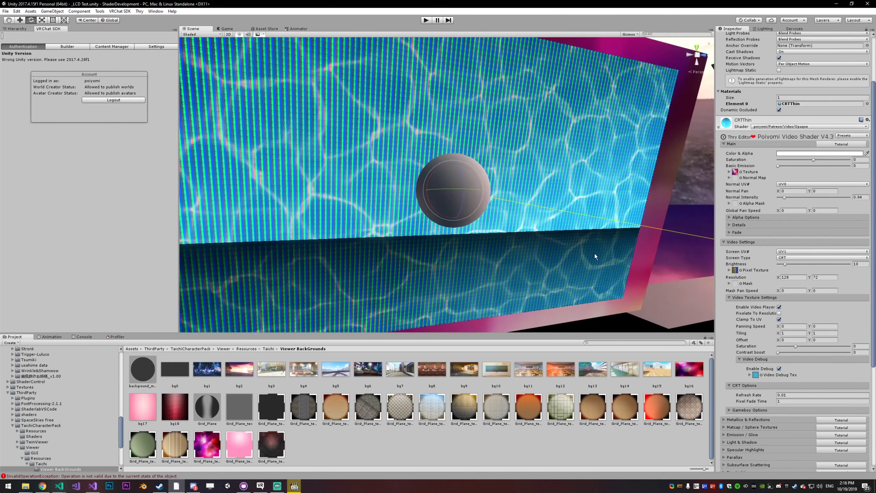
{"action": "left_click", "coordinate": [796, 400]}
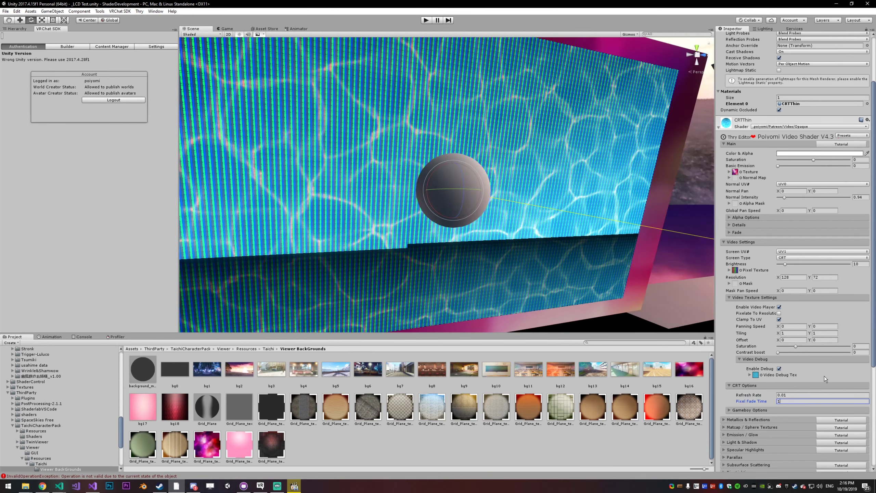
{"action": "type", "text": "1.9"}
{"action": "right_click_drag", "start_coordinate": [650, 310], "coordinate": [588, 270]}
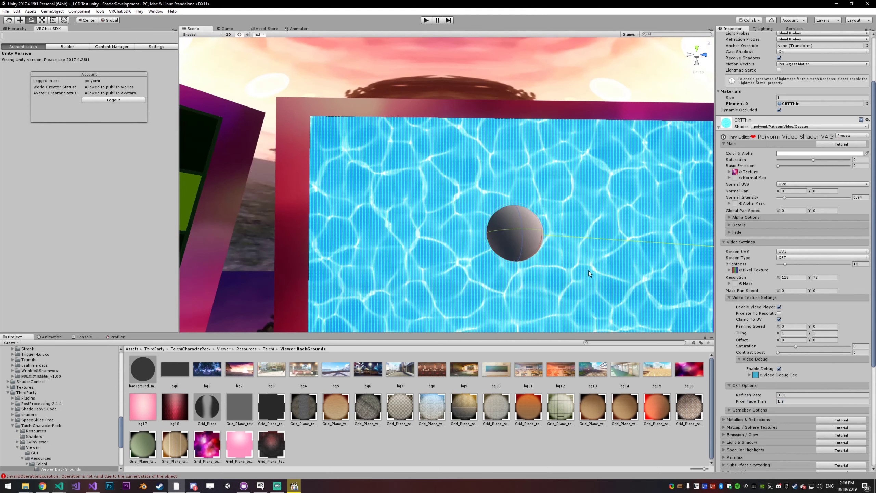
Set the CRT refresh rate to 20
{"action": "left_click", "coordinate": [795, 396]}
{"action": "type", "text": "20"}
{"action": "right_click_drag", "start_coordinate": [652, 255], "coordinate": [619, 226]}
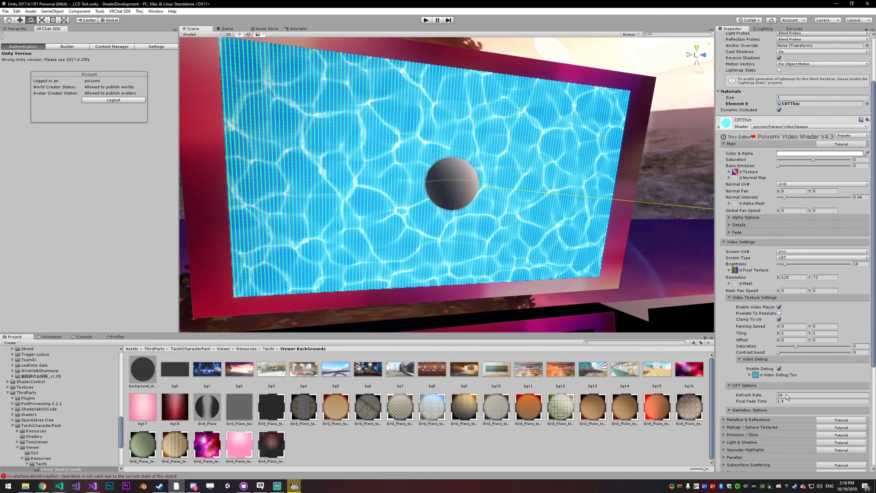
{"action": "right_click_drag", "start_coordinate": [618, 226], "coordinate": [579, 249]}
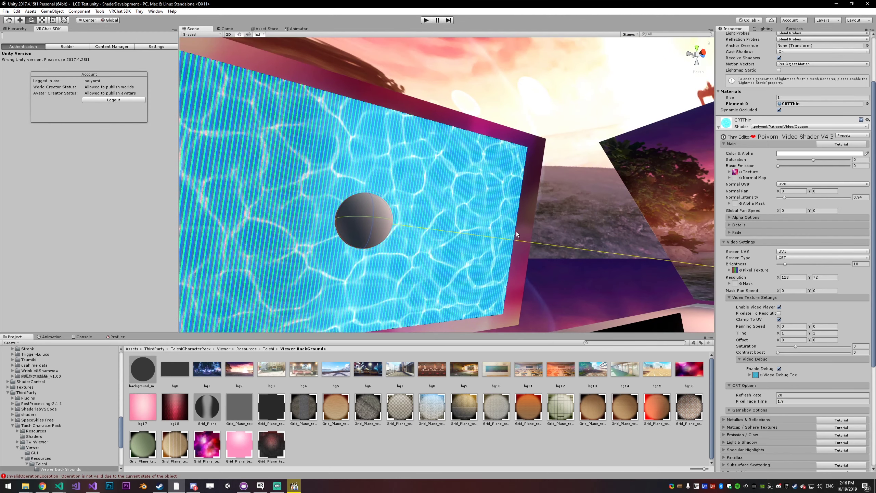
{"action": "right_click_drag", "start_coordinate": [513, 229], "coordinate": [486, 207]}
Return pixel fade time to 0.1 and turn off the video debug texture
{"action": "left_click", "coordinate": [786, 401]}
{"action": "type", "text": "0.1"}
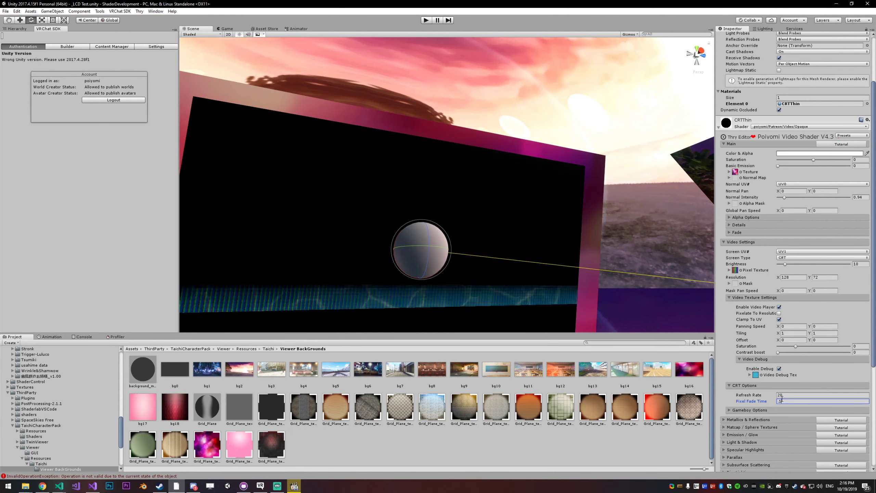
{"action": "right_click_drag", "start_coordinate": [604, 296], "coordinate": [743, 303]}
{"action": "left_click", "coordinate": [779, 368]}
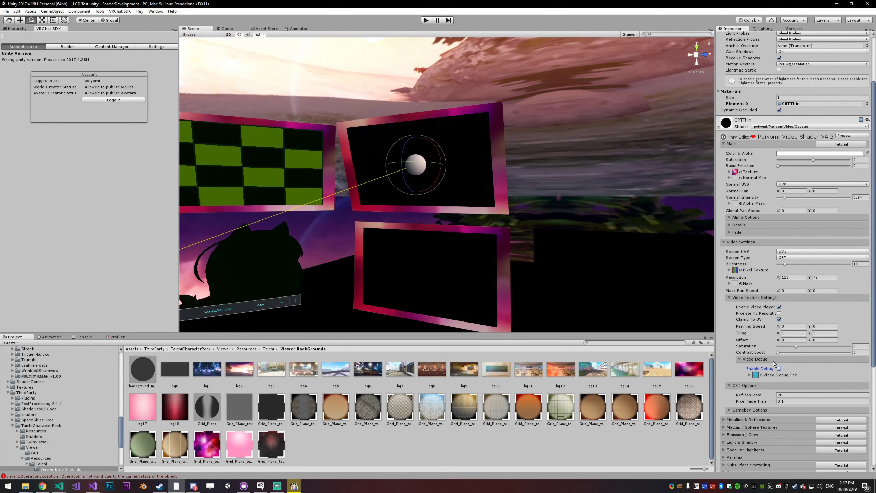
Collapse Video Debug and select the OLEDBigScreen1 sunset screen
{"action": "left_click", "coordinate": [773, 361]}
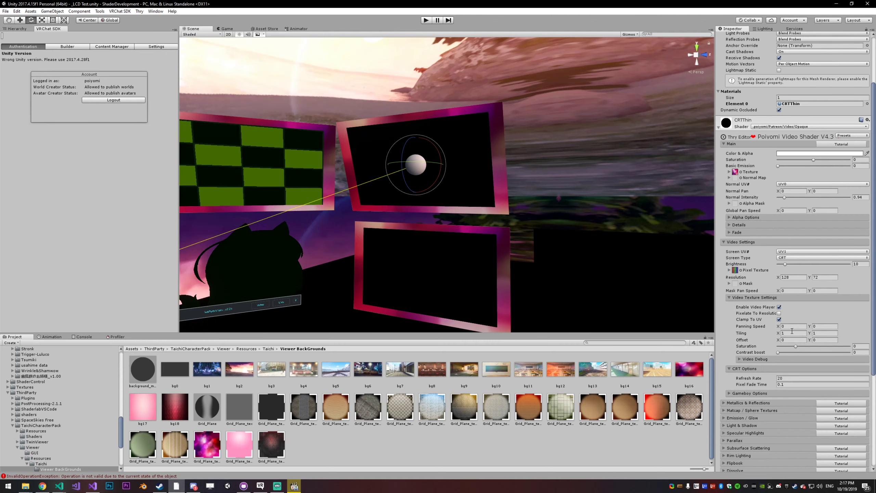
{"action": "right_click_drag", "start_coordinate": [790, 330], "coordinate": [697, 243]}
{"action": "left_click", "coordinate": [639, 232]}
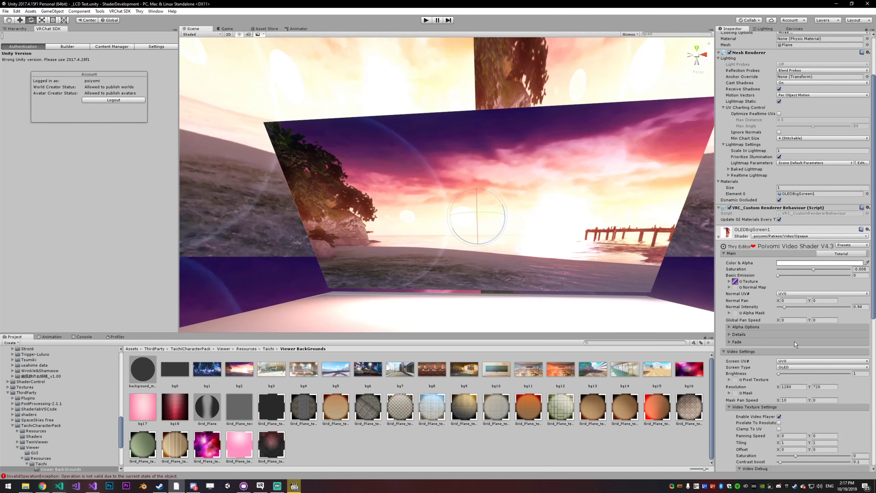
{"action": "scroll", "coordinate": [788, 332], "scroll_direction": "down", "scroll_amount": 5}
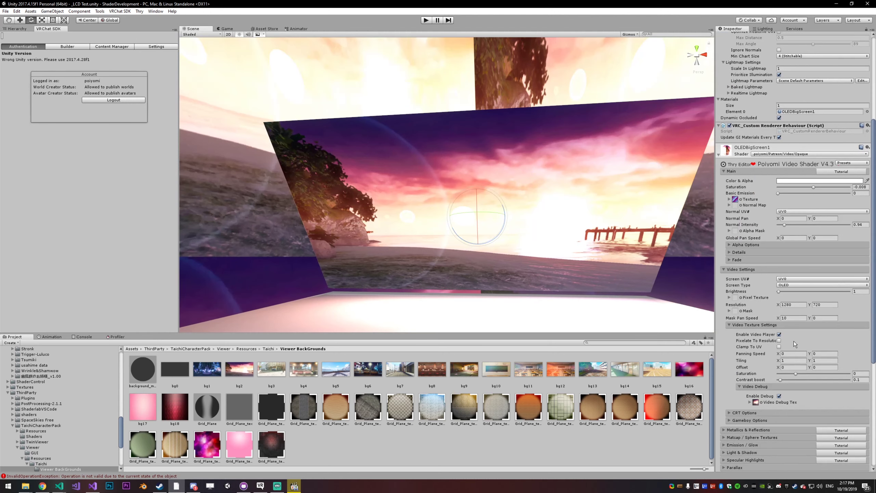
Enter test tiling and offset values (01, .5) on the OLEDBigScreen1 video texture
{"action": "left_click", "coordinate": [791, 354]}
{"action": "type", "text": "0"}
{"action": "type", "text": "1"}
{"action": "type", "text": ".5"}
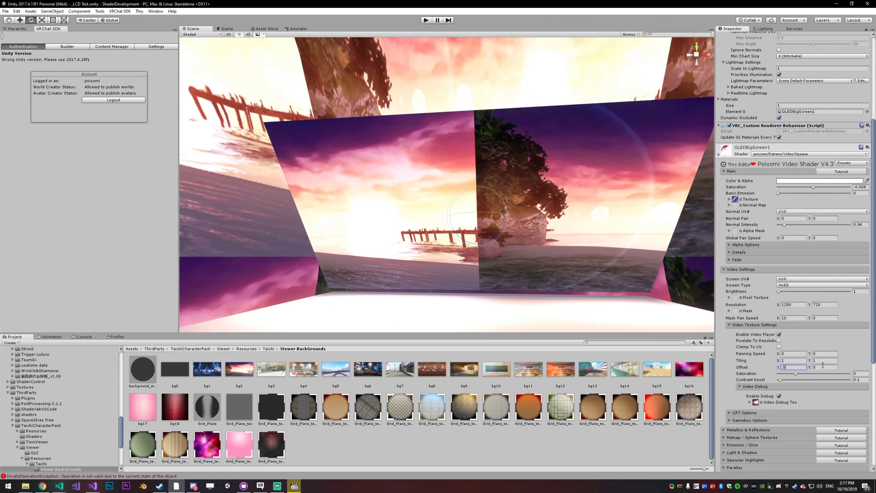
Reset the horizontal offset to 0 and drop the video saturation to 0
{"action": "key", "text": "BackSpace"}
{"action": "key", "text": "BackSpace"}
{"action": "type", "text": "0"}
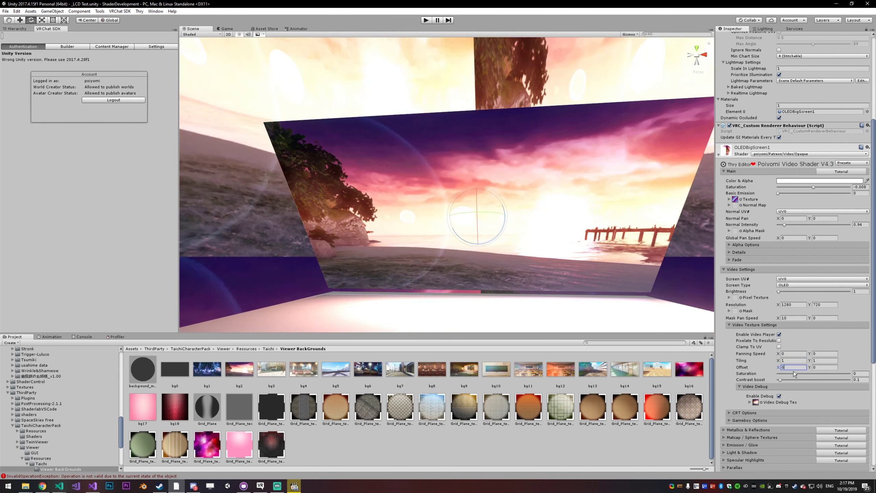
{"action": "left_click_drag", "start_coordinate": [795, 376], "coordinate": [736, 369]}
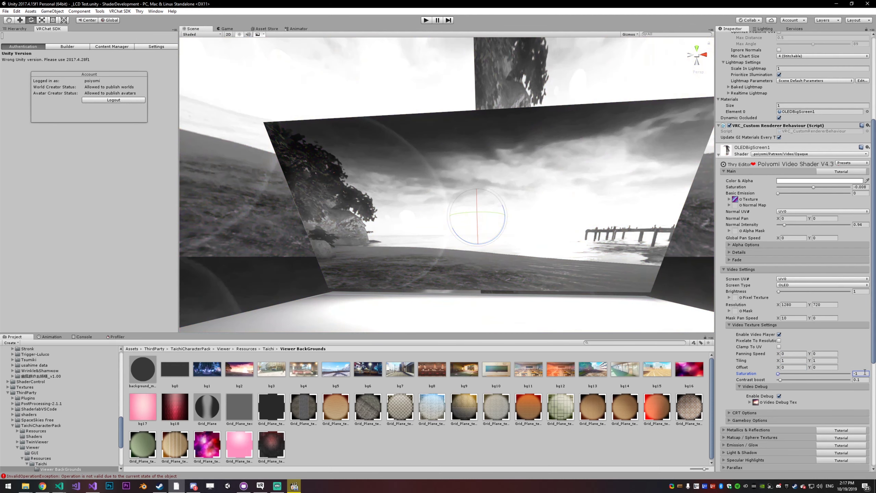
{"action": "type", "text": "0"}
Try a few contrast boost values, then set contrast boost to 0
{"action": "left_click_drag", "start_coordinate": [780, 380], "coordinate": [786, 382]}
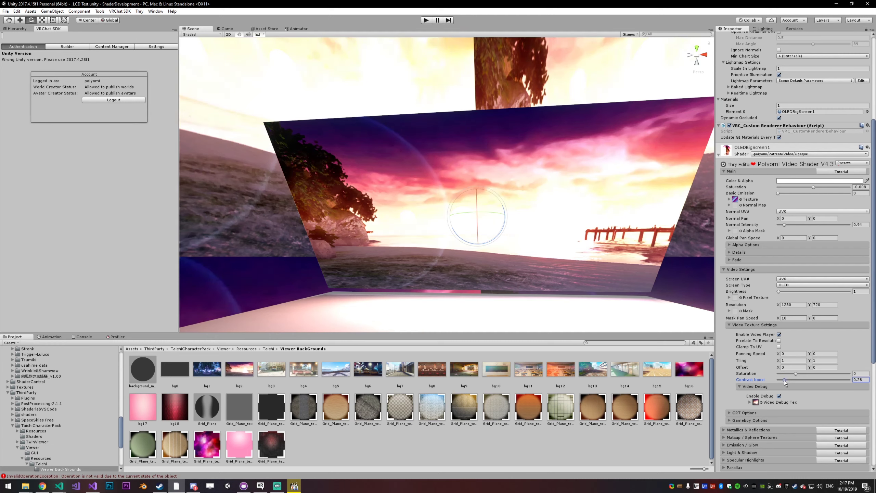
{"action": "left_click_drag", "start_coordinate": [784, 382], "coordinate": [782, 385]}
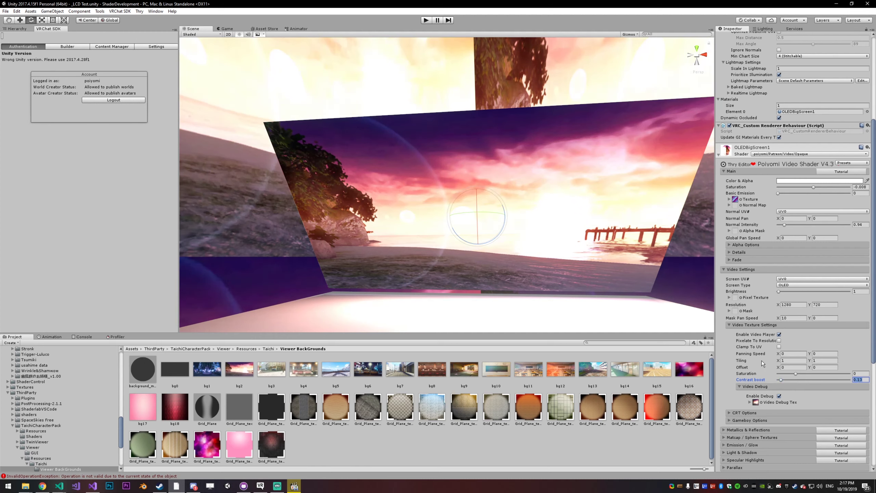
{"action": "type", "text": "0"}
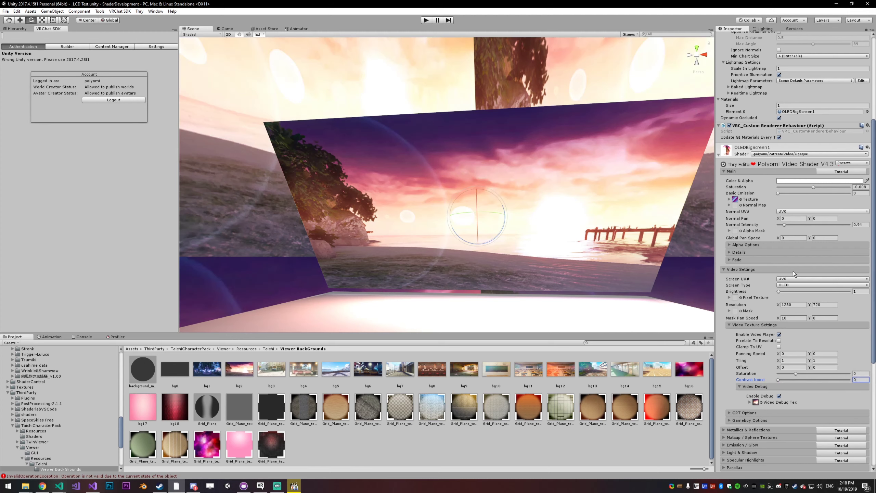
Select the upper black CRT screen and turn the view to face the screens head-on
{"action": "right_click_drag", "start_coordinate": [413, 262], "coordinate": [531, 184]}
{"action": "left_click", "coordinate": [531, 184]}
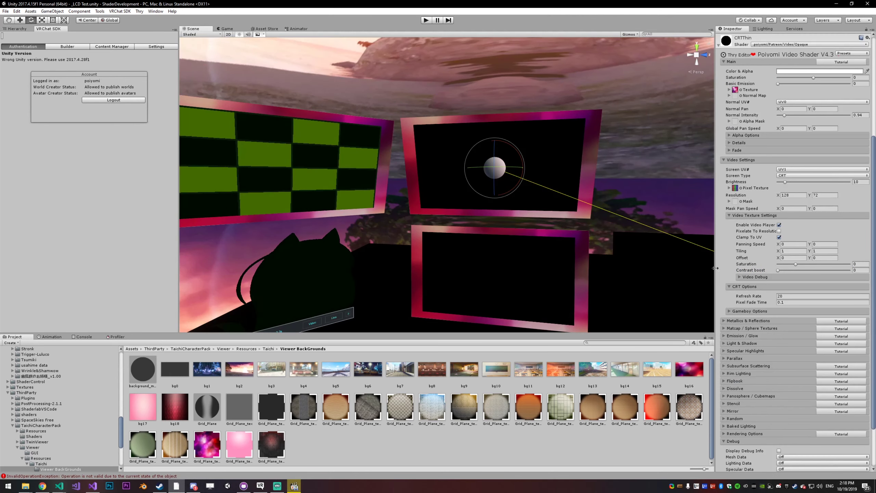
{"action": "scroll", "coordinate": [612, 262], "scroll_direction": "up", "scroll_amount": 2}
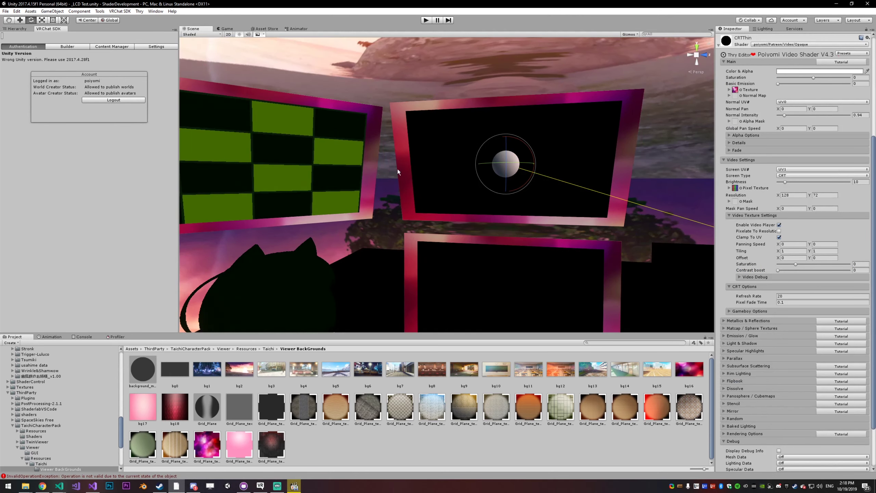
{"action": "right_click_drag", "start_coordinate": [409, 184], "coordinate": [698, 251]}
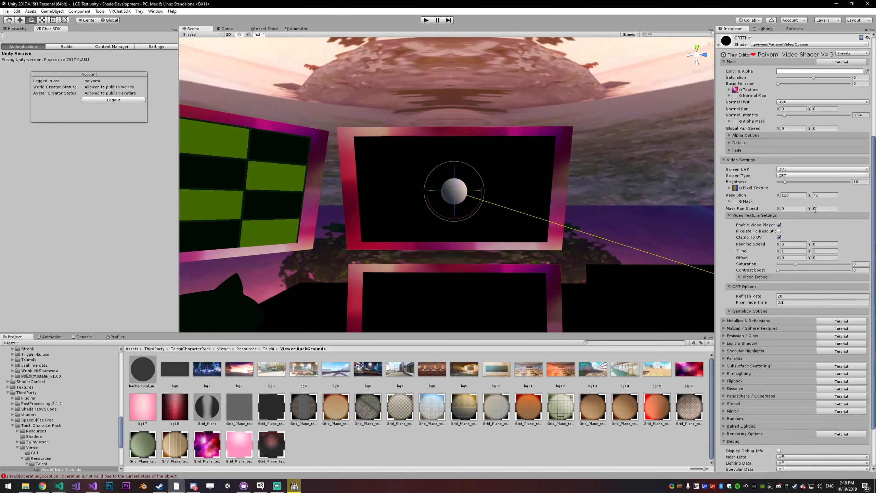
Turn on the debug pattern and set Screen UV# to UV1 after briefly trying UV0
{"action": "left_click", "coordinate": [789, 171]}
{"action": "left_click", "coordinate": [787, 173]}
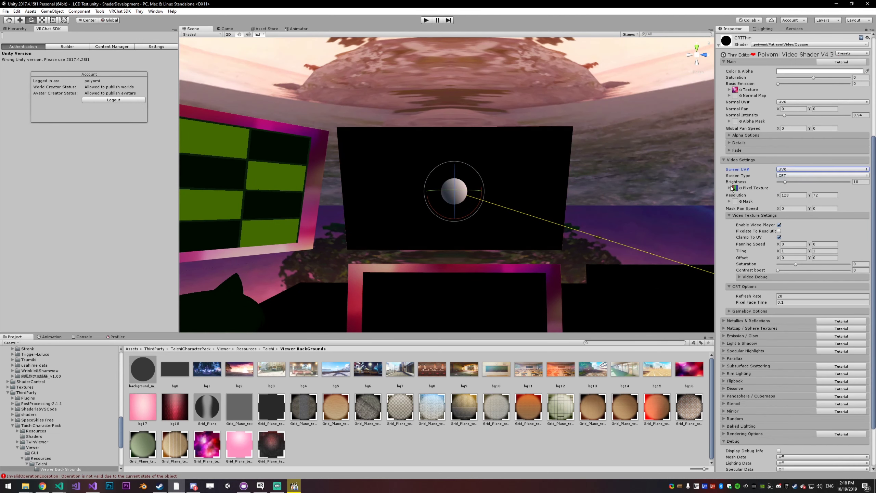
{"action": "left_click", "coordinate": [757, 276]}
{"action": "left_click", "coordinate": [779, 286]}
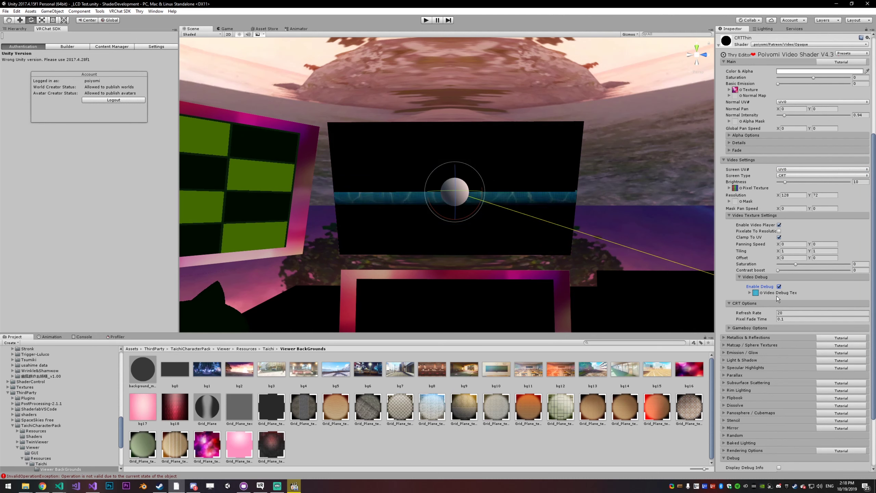
{"action": "left_click", "coordinate": [790, 169]}
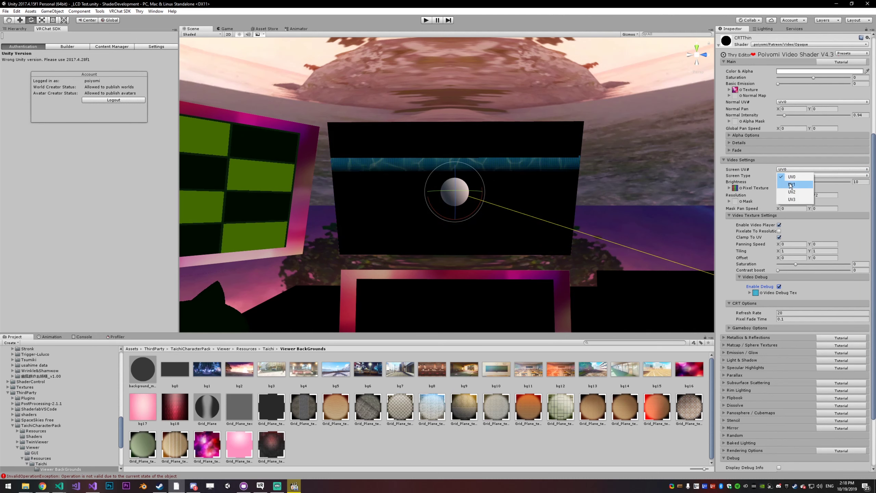
{"action": "left_click", "coordinate": [791, 184]}
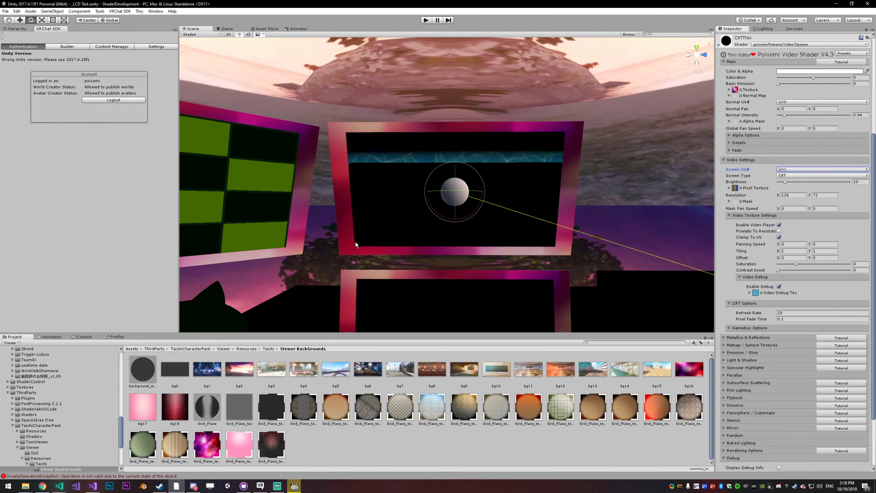
{"action": "right_click_drag", "start_coordinate": [408, 137], "coordinate": [838, 215]}
Select and frame the OLED object, enabling debug with texture 3 as the debug image
{"action": "key", "text": "ctrl+z"}
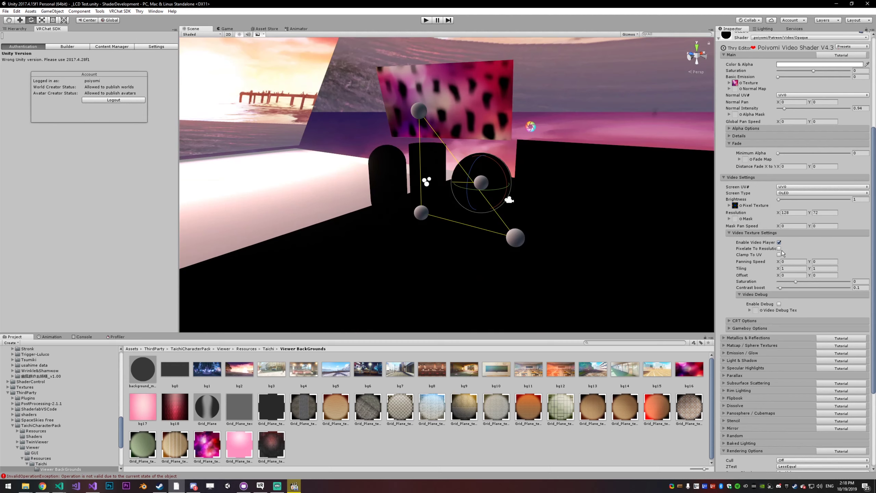
{"action": "key", "text": "f"}
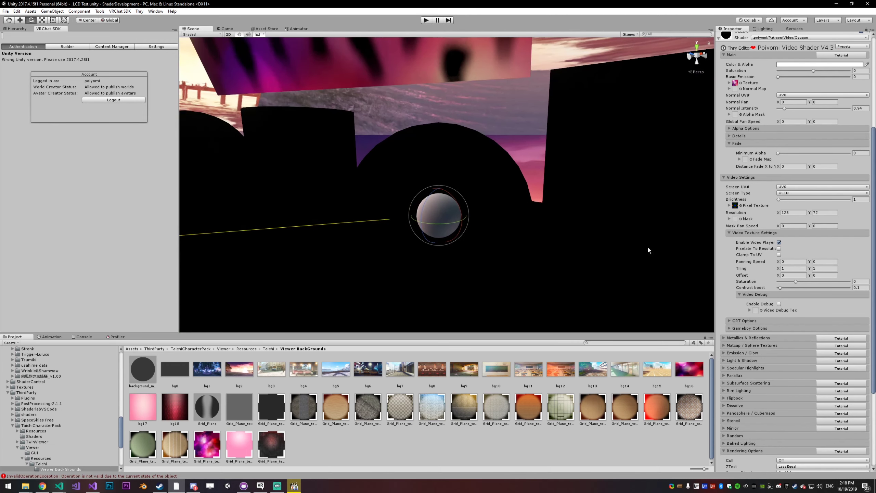
{"action": "left_click", "coordinate": [778, 304]}
{"action": "left_click", "coordinate": [759, 311]}
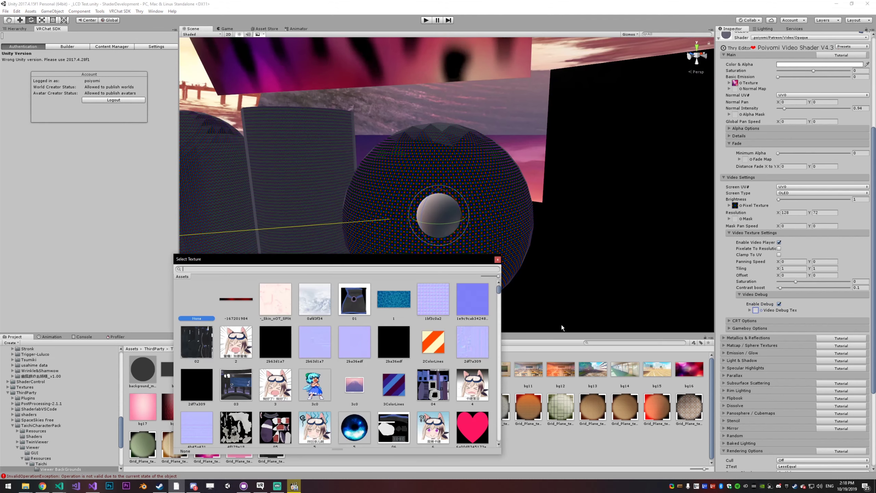
{"action": "left_click", "coordinate": [279, 388]}
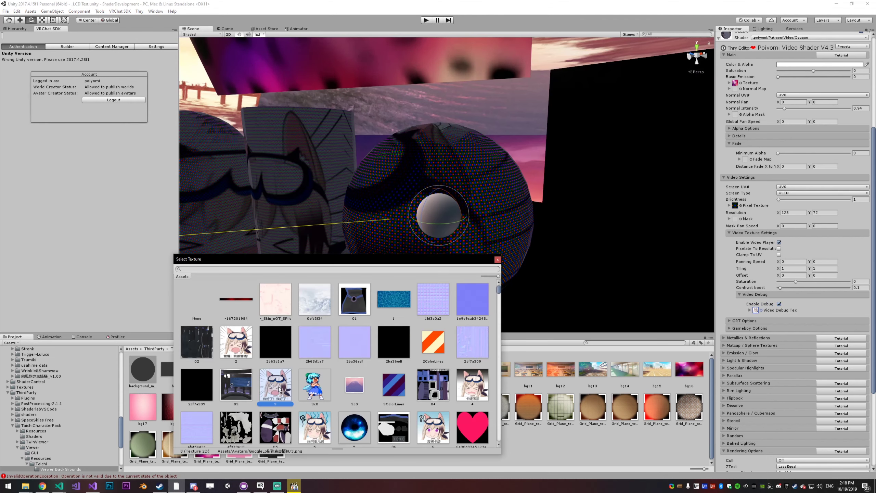
{"action": "left_click", "coordinate": [497, 260]}
Try UV1 for the OLED screen mapping, then set Screen UV# back to UV0
{"action": "left_click", "coordinate": [790, 188]}
{"action": "left_click", "coordinate": [790, 203]}
{"action": "mouse_move", "coordinate": [483, 220]}
{"action": "middle_mouse_down"}
{"action": "mouse_move", "coordinate": [542, 190]}
{"action": "mouse_move", "coordinate": [522, 229]}
{"action": "mouse_move", "coordinate": [466, 211]}
{"action": "mouse_move", "coordinate": [486, 223]}
{"action": "middle_mouse_up"}
{"action": "left_click", "coordinate": [791, 187]}
{"action": "left_click", "coordinate": [791, 209]}
{"action": "left_click", "coordinate": [792, 187]}
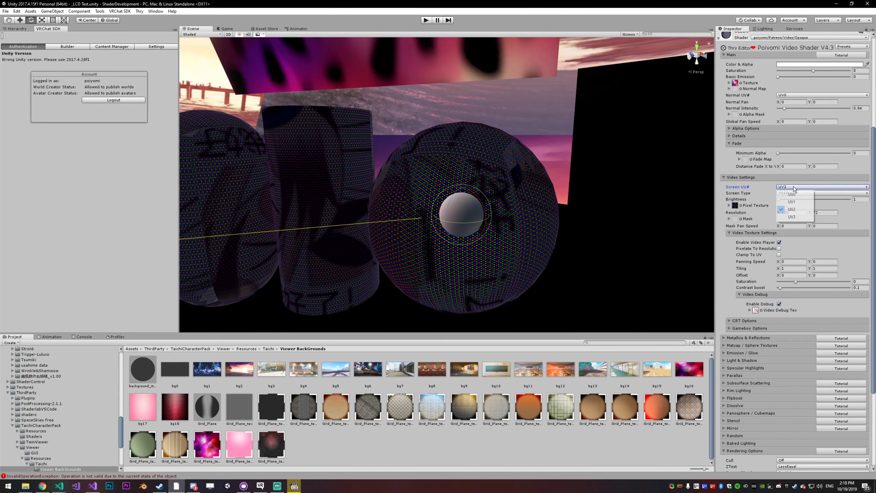
{"action": "left_click", "coordinate": [791, 194]}
{"action": "right_click_drag", "start_coordinate": [579, 221], "coordinate": [477, 221]}
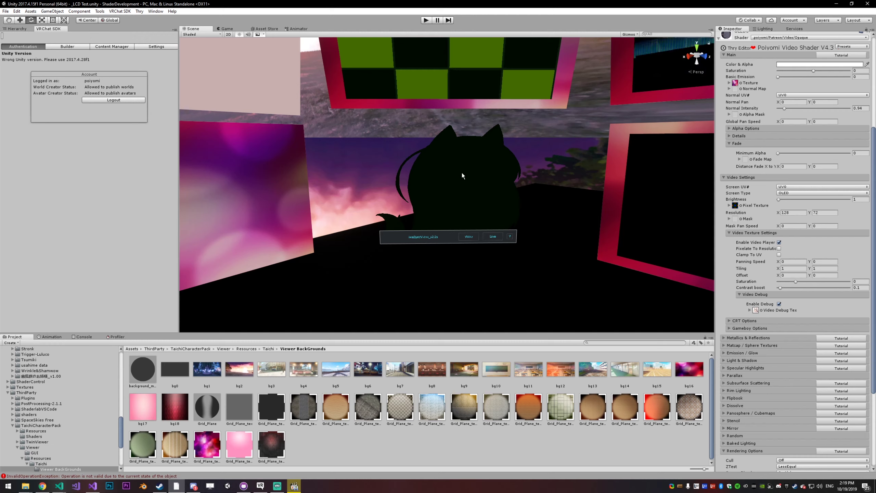
Select the iwaSync video player prefab and collapse the Taichi and Viewer Resources project folders
{"action": "left_click", "coordinate": [422, 235]}
{"action": "scroll", "coordinate": [20, 388], "scroll_direction": "down", "scroll_amount": 5}
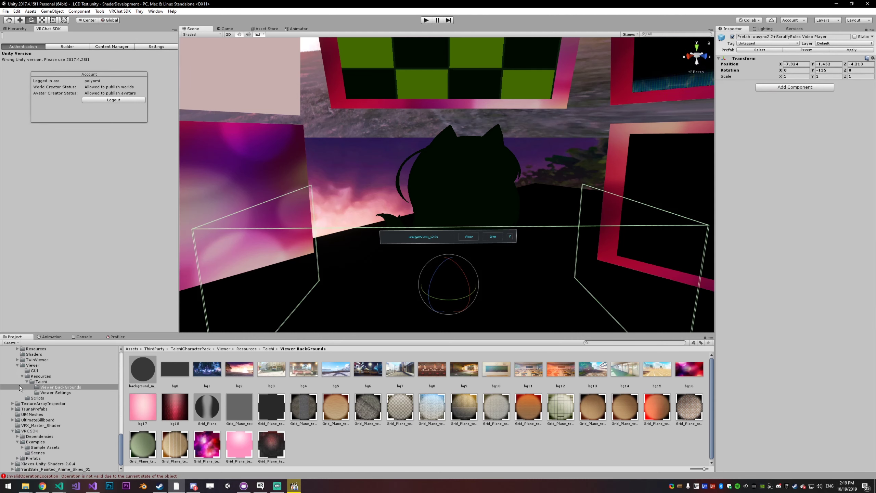
{"action": "scroll", "coordinate": [47, 427], "scroll_direction": "up", "scroll_amount": 3}
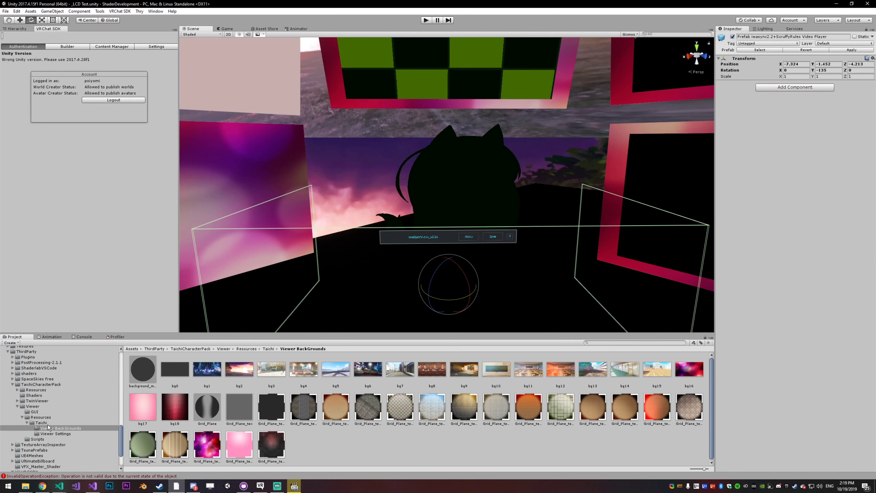
{"action": "left_click", "coordinate": [28, 423]}
{"action": "left_click", "coordinate": [22, 417]}
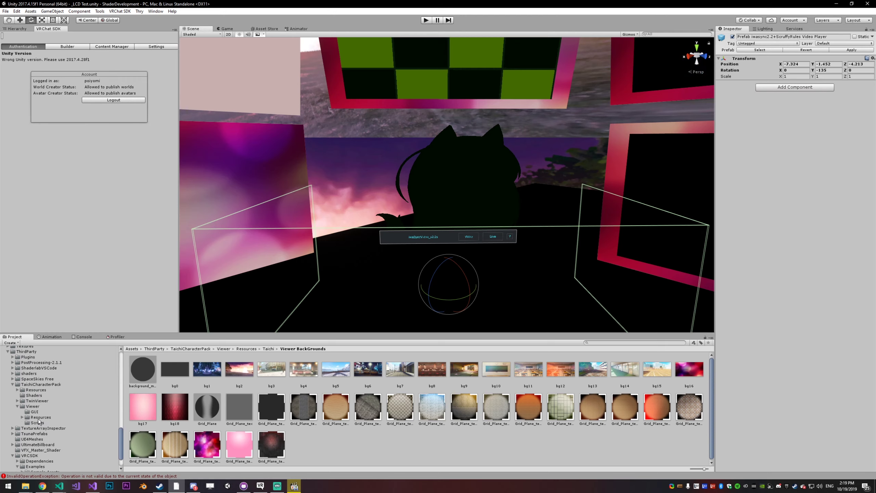
Browse to _PoiyomiShaders > PoiVideo > VideoPlayerPrefab and select the iwaSync video player prefab
{"action": "scroll", "coordinate": [47, 404], "scroll_direction": "up", "scroll_amount": 5}
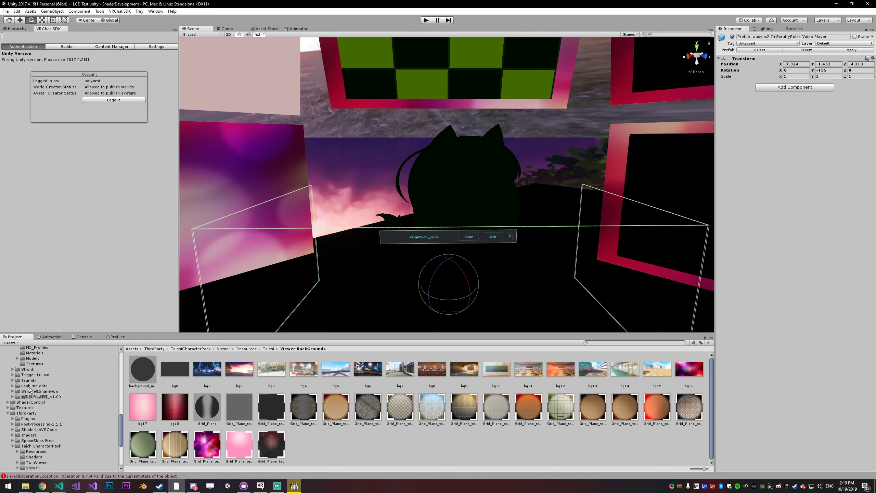
{"action": "scroll", "coordinate": [34, 397], "scroll_direction": "up", "scroll_amount": 5}
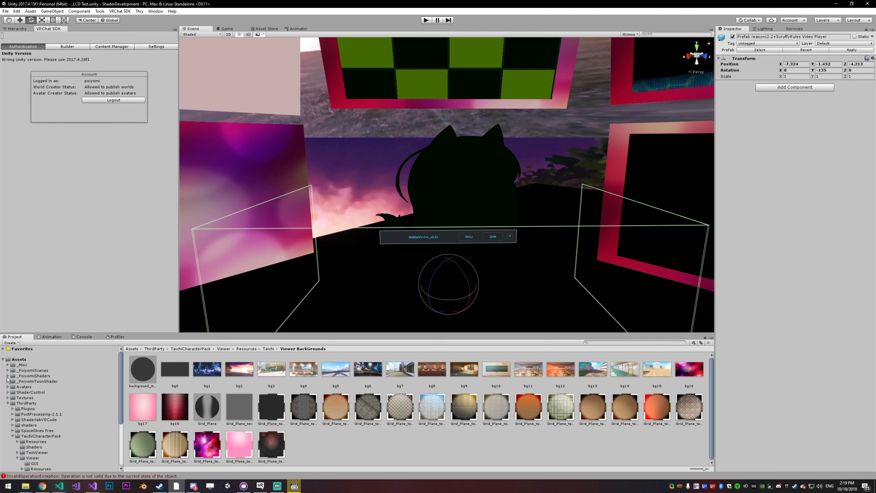
{"action": "left_click", "coordinate": [8, 387]}
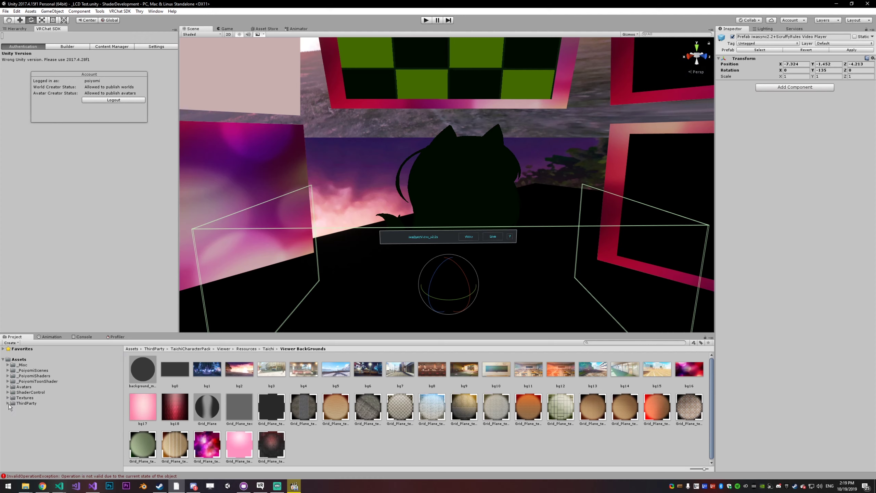
{"action": "left_click", "coordinate": [8, 376]}
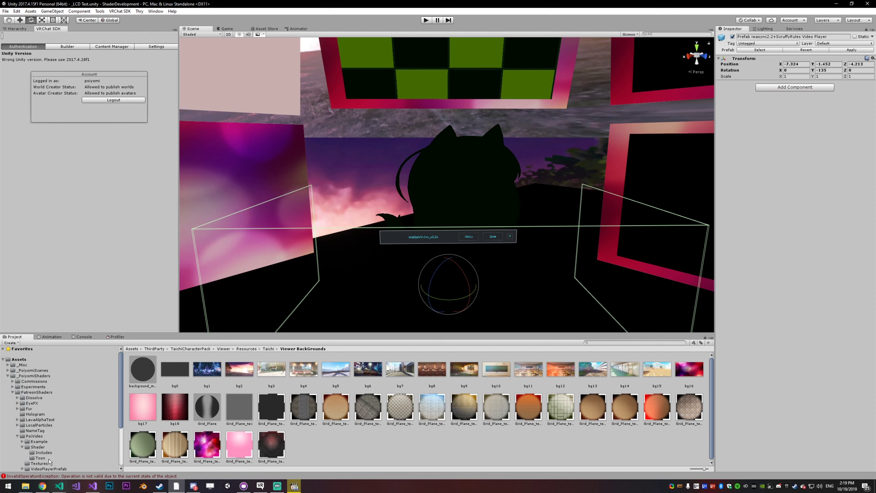
{"action": "scroll", "coordinate": [43, 445], "scroll_direction": "down", "scroll_amount": 3}
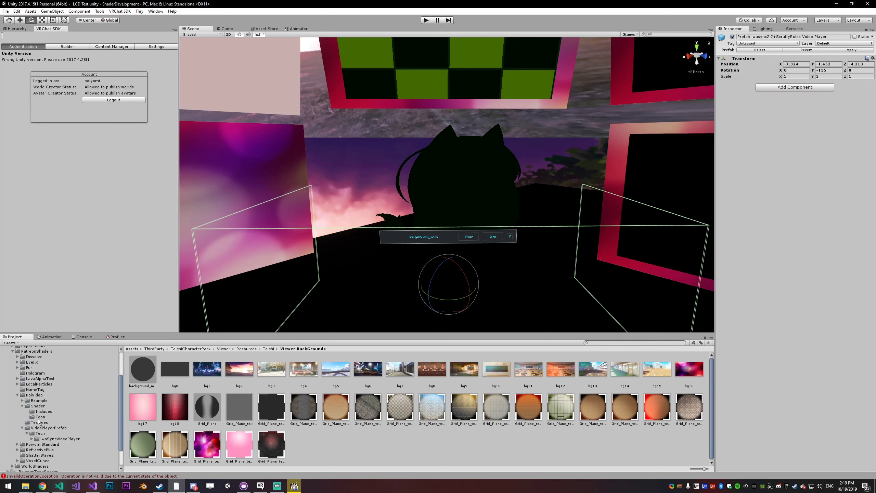
{"action": "left_click", "coordinate": [23, 406]}
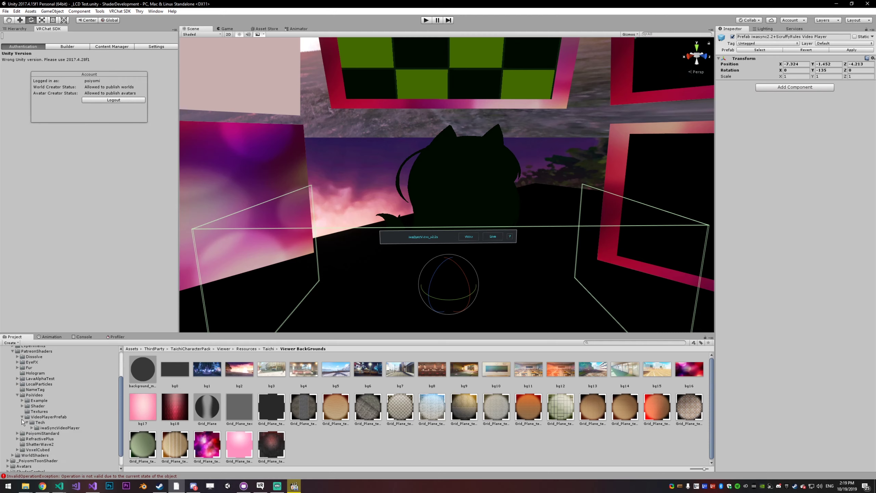
{"action": "left_click", "coordinate": [41, 416]}
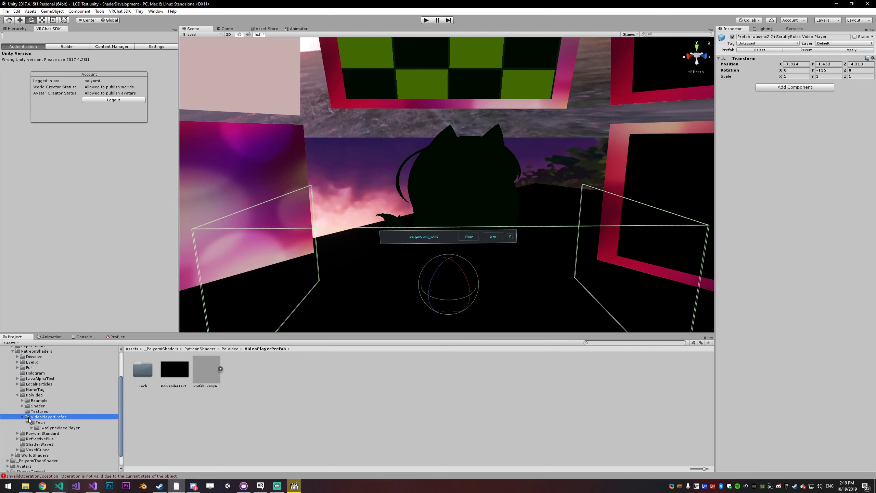
{"action": "left_click", "coordinate": [207, 369]}
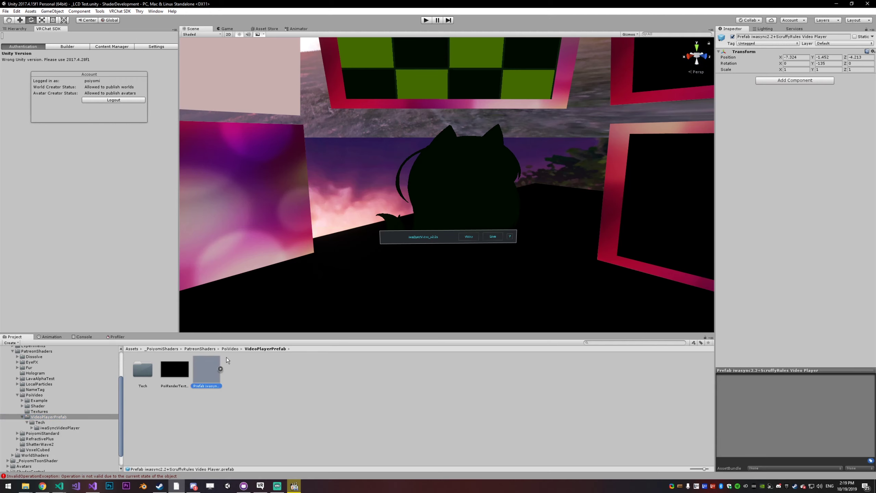
{"action": "left_click_drag", "start_coordinate": [202, 371], "coordinate": [240, 421]}
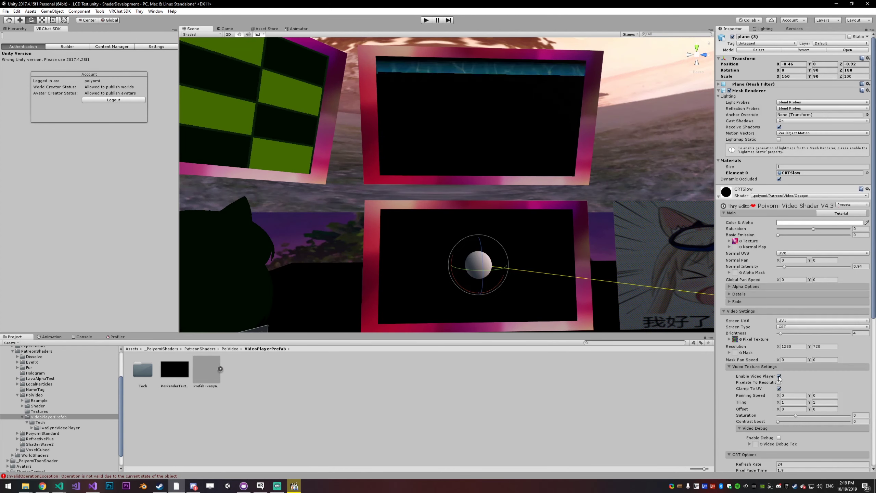
Toggle Enable Video Player and Clamp To UV off and back on to compare
{"action": "left_click", "coordinate": [779, 376]}
{"action": "left_click", "coordinate": [779, 376]}
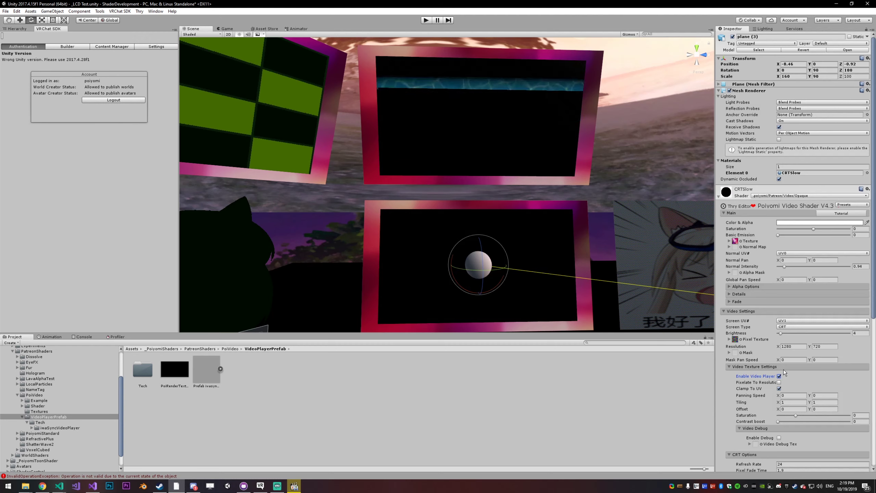
{"action": "left_click", "coordinate": [778, 388]}
{"action": "left_click", "coordinate": [779, 388]}
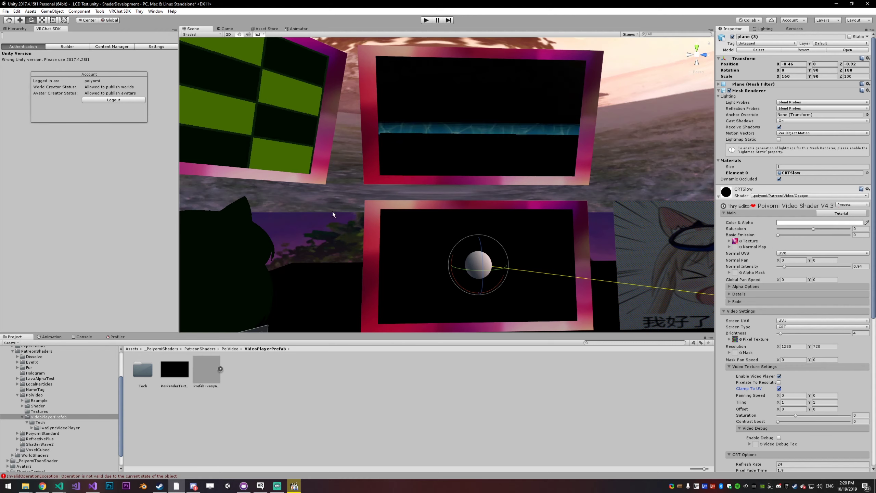
{"action": "left_click", "coordinate": [779, 388]}
{"action": "left_click", "coordinate": [779, 388]}
Frame the pink-bordered screen in the view and turn off its Clamp To UV
{"action": "right_click_drag", "start_coordinate": [518, 241], "coordinate": [422, 293]}
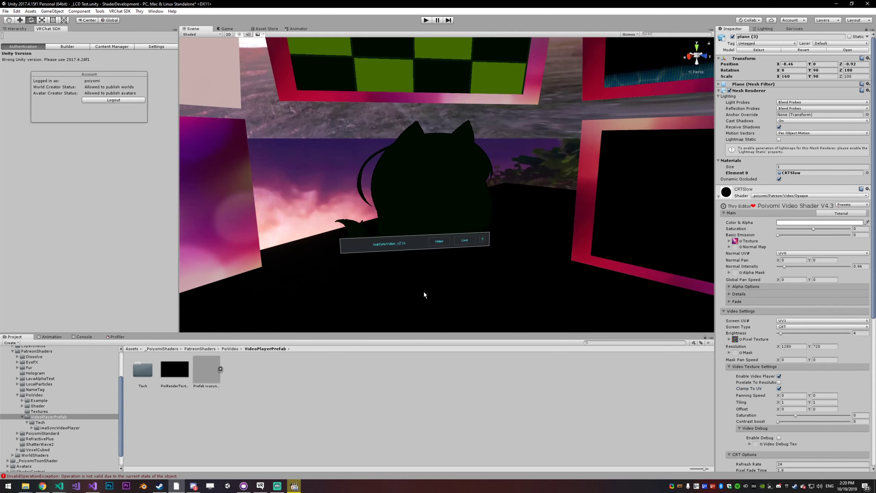
{"action": "scroll", "coordinate": [425, 292], "scroll_direction": "up", "scroll_amount": 3}
{"action": "key", "text": "f"}
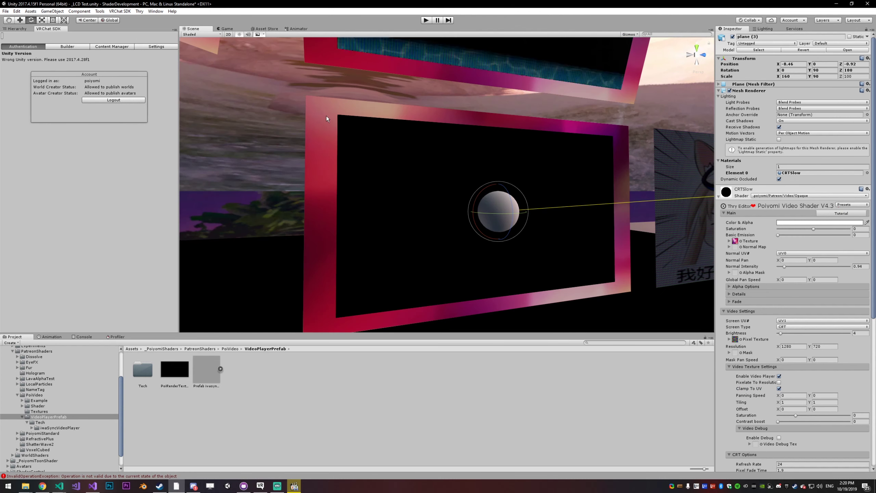
{"action": "left_click", "coordinate": [779, 388]}
Enable the video debug preview using texture 3 as the debug image
{"action": "scroll", "coordinate": [793, 423], "scroll_direction": "down", "scroll_amount": 5}
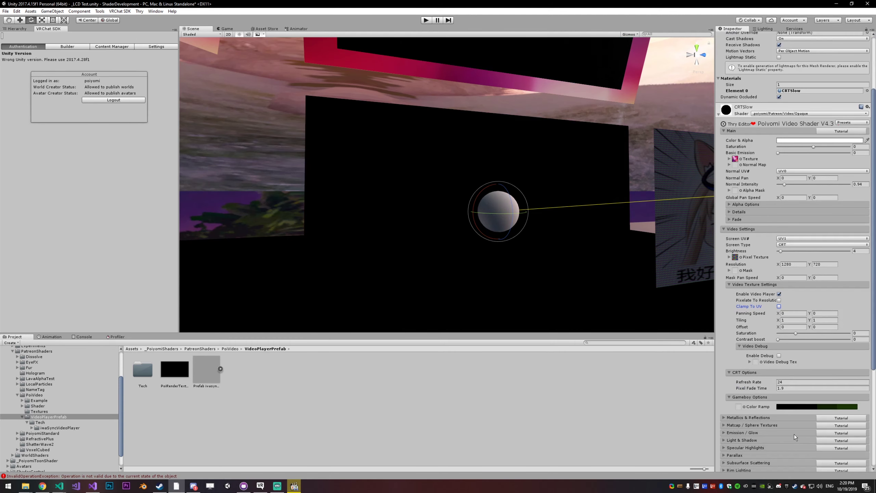
{"action": "left_click", "coordinate": [779, 356]}
{"action": "left_click", "coordinate": [760, 362]}
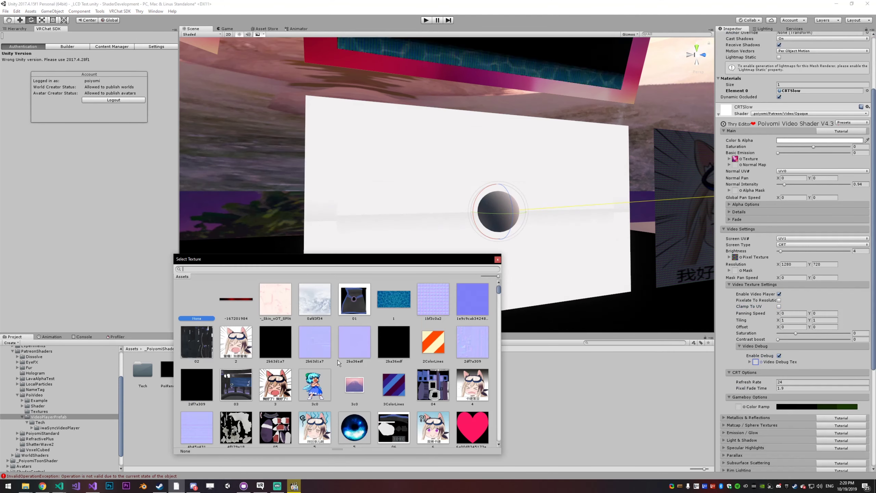
{"action": "left_click", "coordinate": [275, 384]}
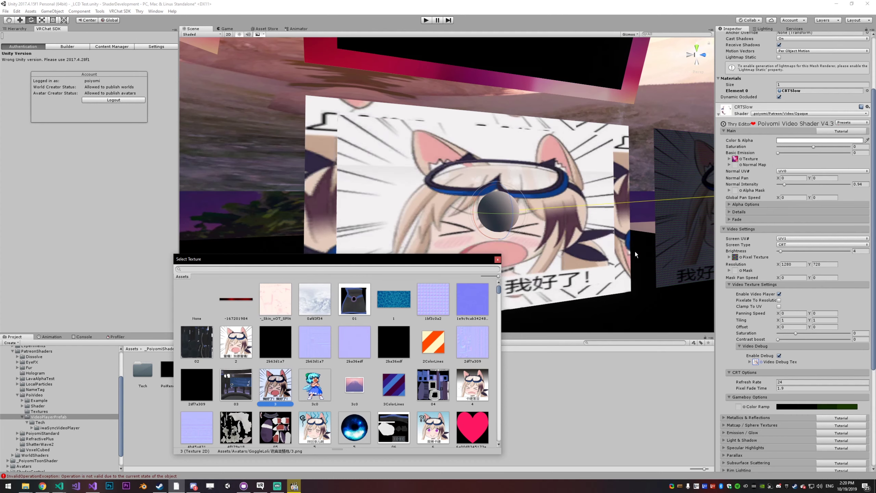
{"action": "left_click", "coordinate": [497, 258]}
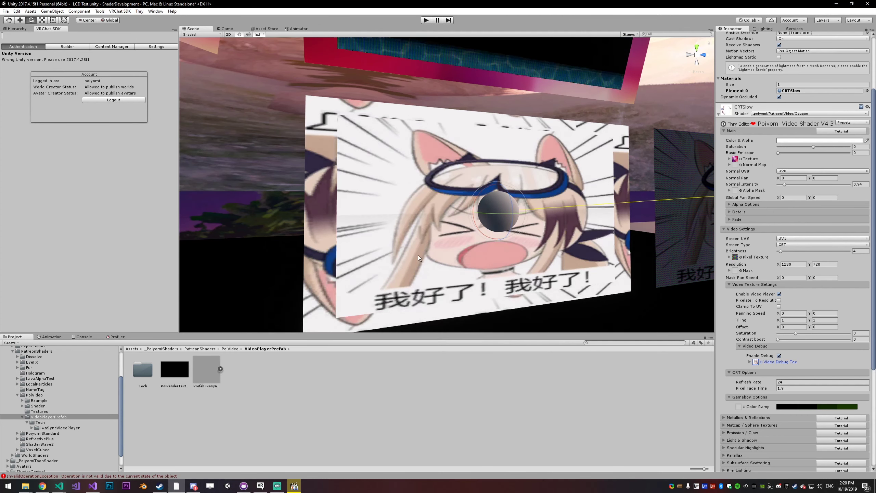
Try clamping the video to UVs, unclamp it, and disable the debug preview
{"action": "left_click", "coordinate": [779, 306]}
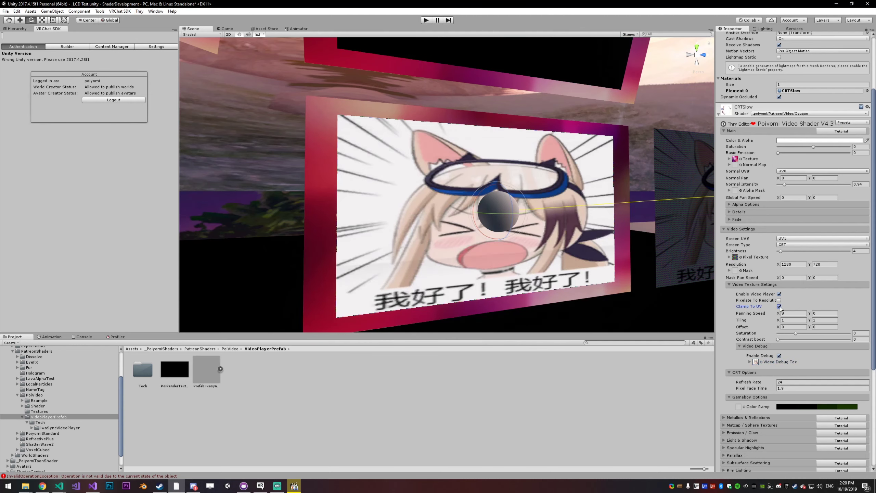
{"action": "left_click", "coordinate": [778, 306]}
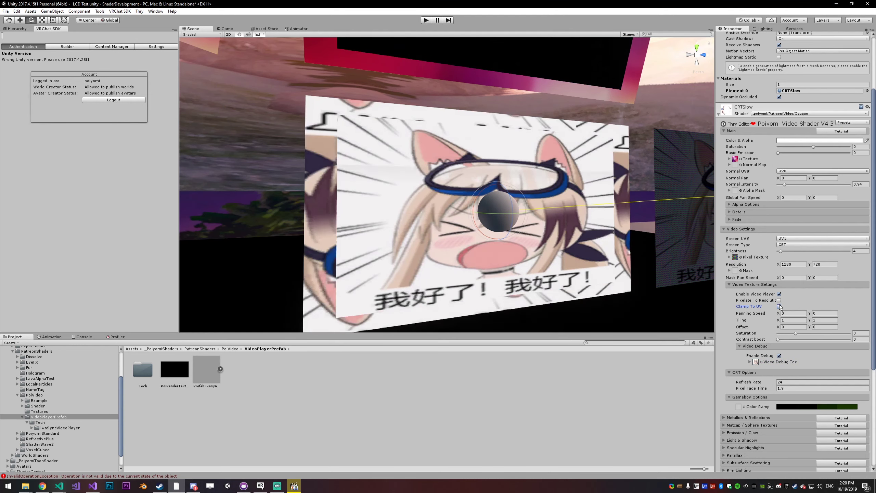
{"action": "left_click", "coordinate": [779, 355]}
{"action": "left_click_drag", "start_coordinate": [586, 221], "coordinate": [469, 240], "text": "alt"}
Select the iwaSync prefab and the Tech folder, show the Hierarchy list, then switch to Chrome
{"action": "left_click", "coordinate": [417, 211]}
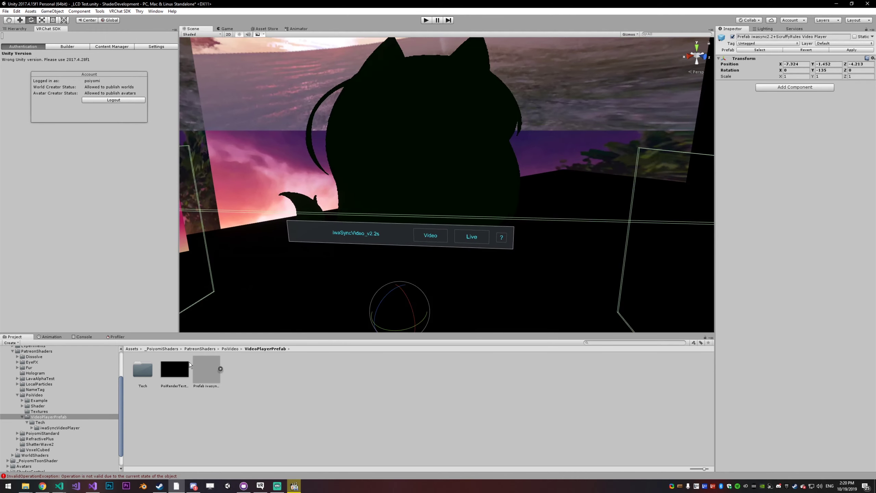
{"action": "left_click", "coordinate": [136, 371]}
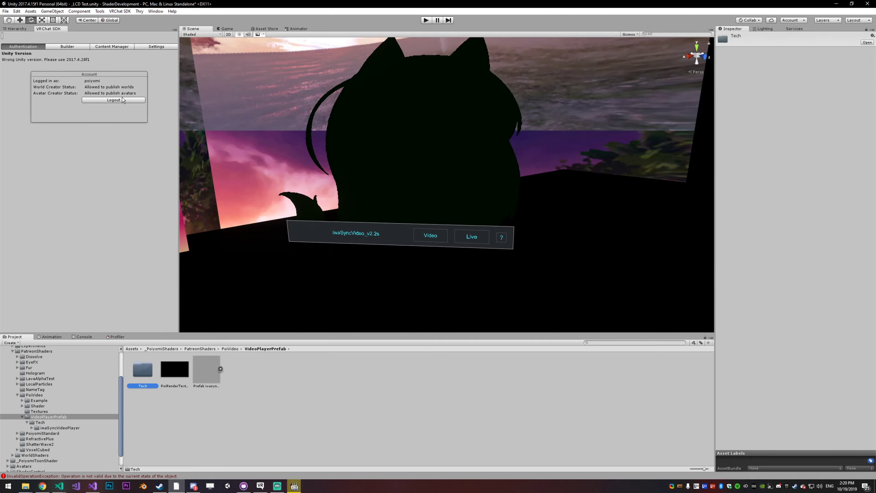
{"action": "left_click", "coordinate": [13, 30]}
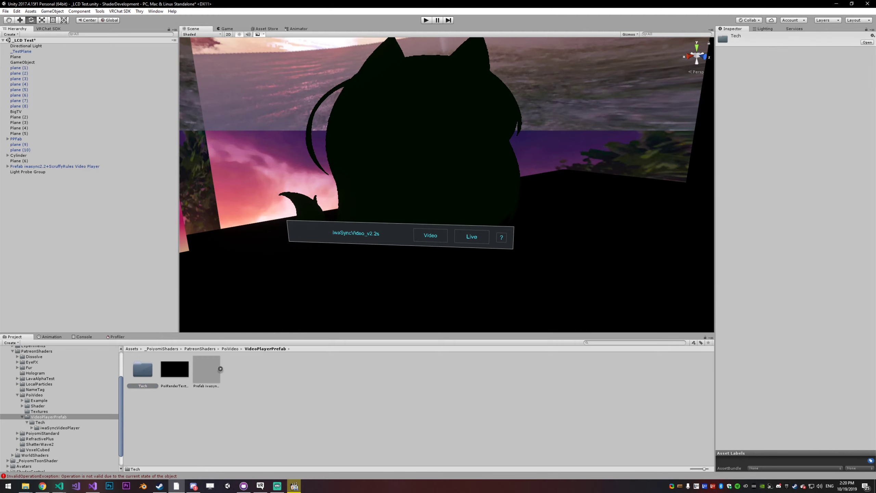
{"action": "key", "text": "alt+Tab"}
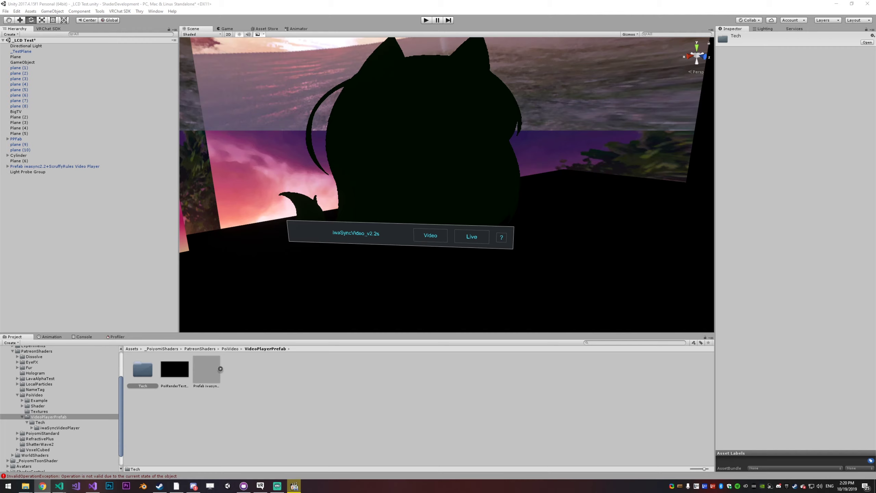
Highlight the readme's shader usage code and video texture declarations, then move the browser aside
{"action": "left_click", "coordinate": [42, 486]}
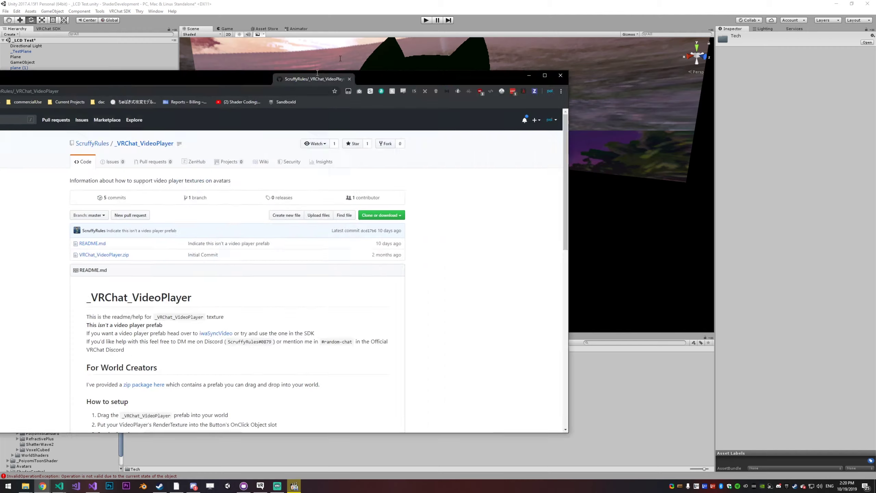
{"action": "scroll", "coordinate": [419, 141], "scroll_direction": "down", "scroll_amount": 5}
{"action": "scroll", "coordinate": [419, 141], "scroll_direction": "down", "scroll_amount": 4}
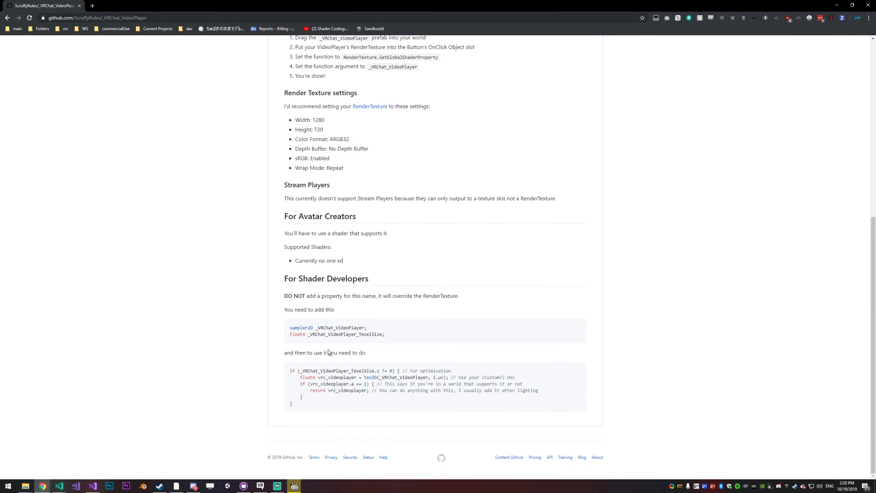
{"action": "left_click_drag", "start_coordinate": [301, 404], "coordinate": [291, 372]}
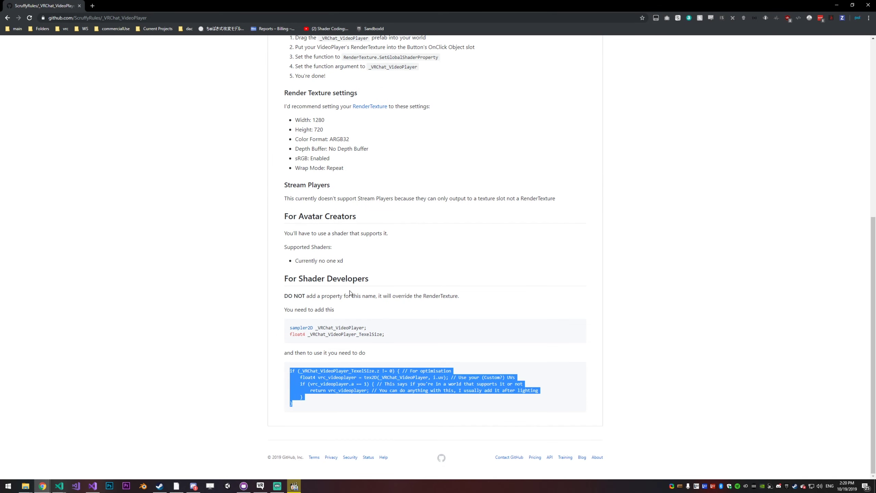
{"action": "left_click_drag", "start_coordinate": [385, 334], "coordinate": [293, 323]}
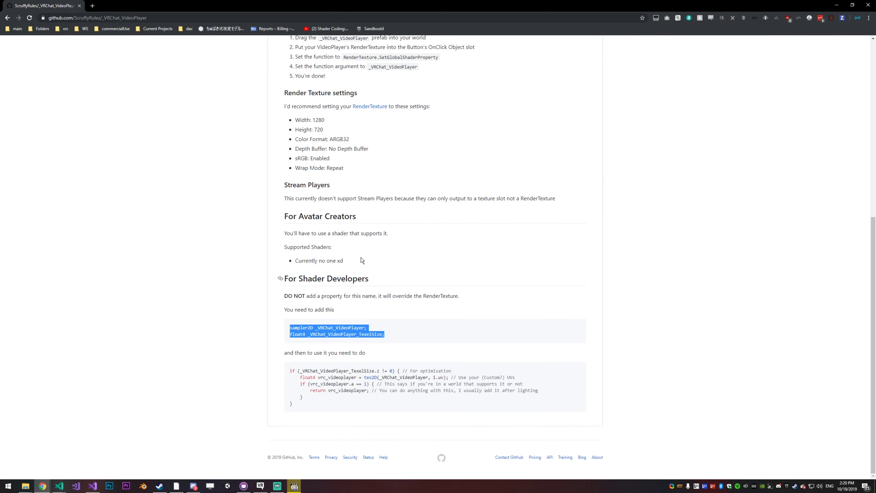
{"action": "left_click_drag", "start_coordinate": [466, 5], "coordinate": [0, 104]}
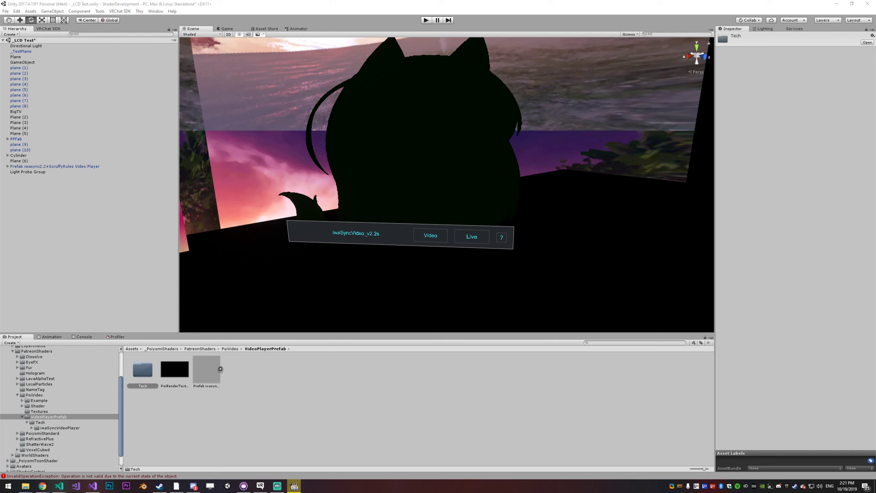
Select SpawnVideo's SyncVideoPlayer and follow its Target Texture to the PoiRenderTexture asset
{"action": "left_click", "coordinate": [390, 234]}
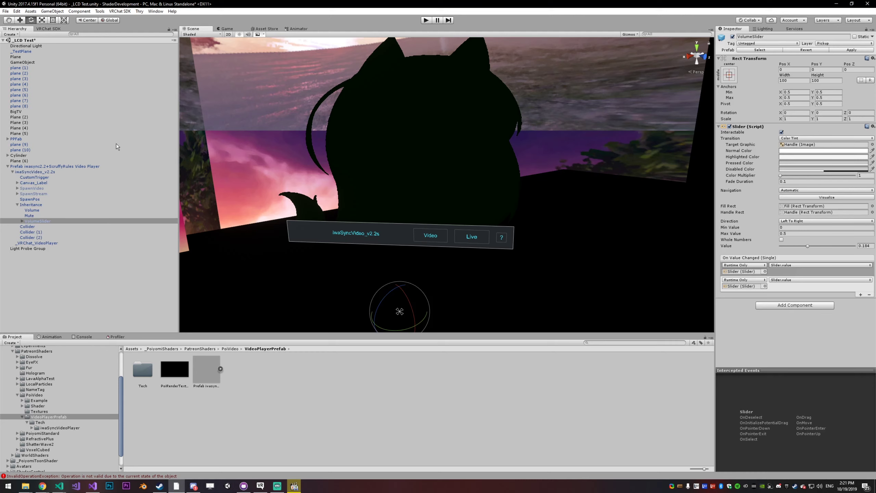
{"action": "left_click", "coordinate": [17, 188]}
{"action": "left_click", "coordinate": [31, 189]}
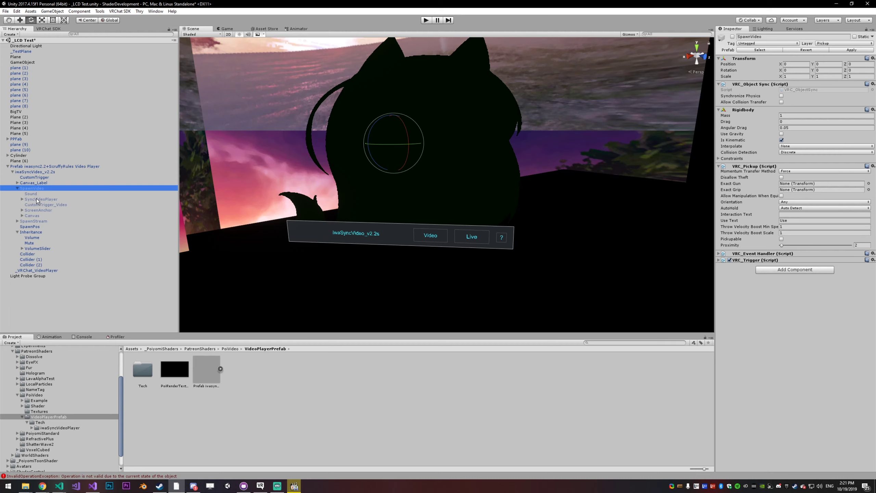
{"action": "left_click", "coordinate": [36, 199]}
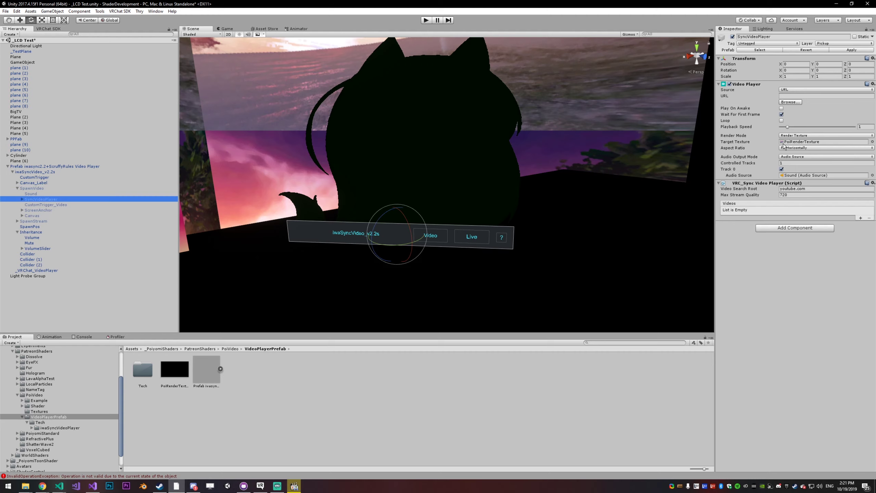
{"action": "left_click", "coordinate": [808, 142]}
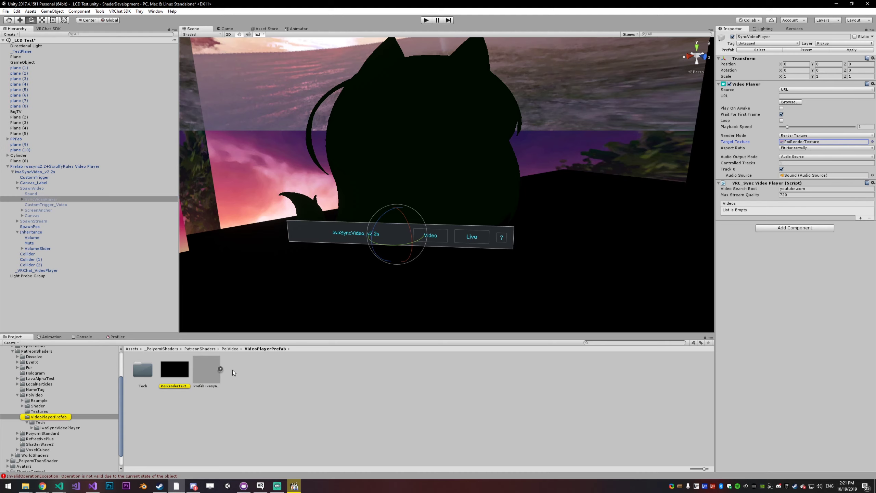
{"action": "left_click", "coordinate": [170, 371]}
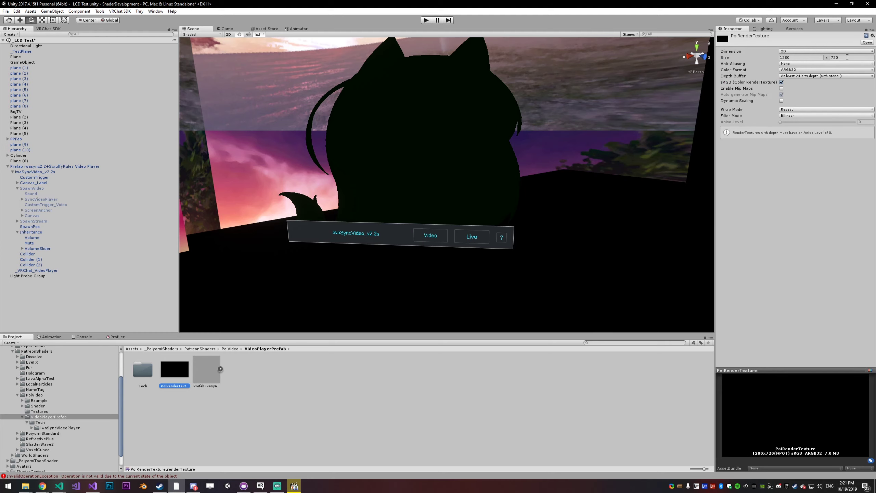
Orbit around the video screens, reselect PoiRenderTexture, then select the BigTV plane
{"action": "right_click_drag", "start_coordinate": [553, 151], "coordinate": [777, 147]}
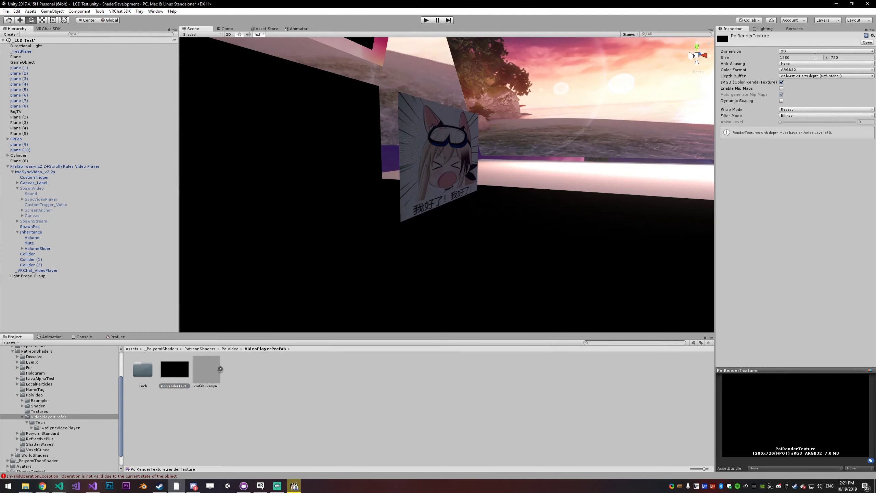
{"action": "right_click_drag", "start_coordinate": [431, 166], "coordinate": [428, 137]}
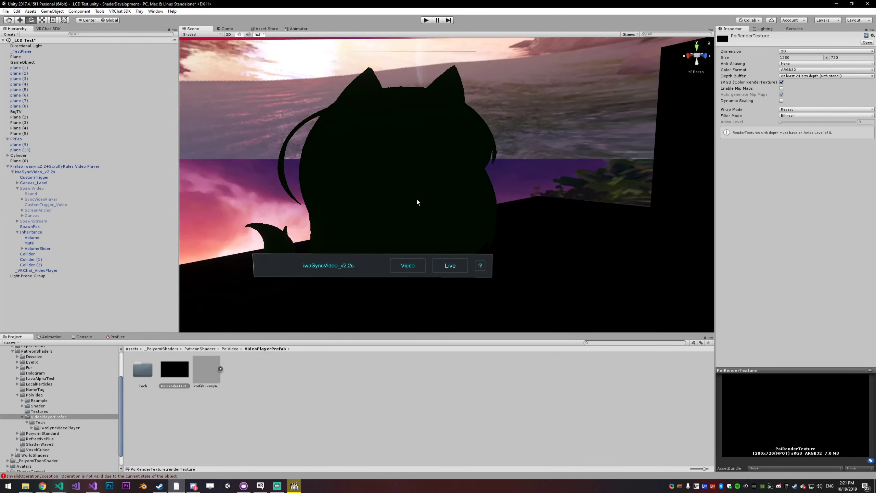
{"action": "right_click_drag", "start_coordinate": [418, 202], "coordinate": [626, 248]}
{"action": "right_click_drag", "start_coordinate": [516, 249], "coordinate": [380, 245]}
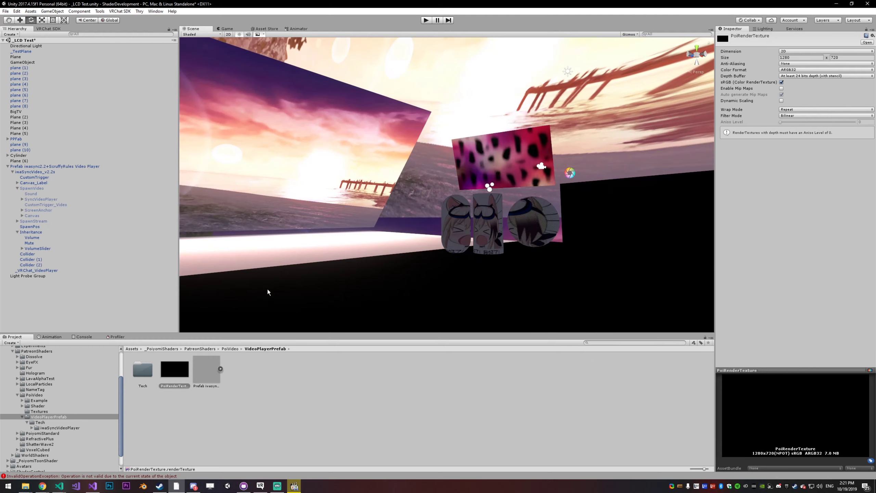
{"action": "left_click", "coordinate": [179, 369]}
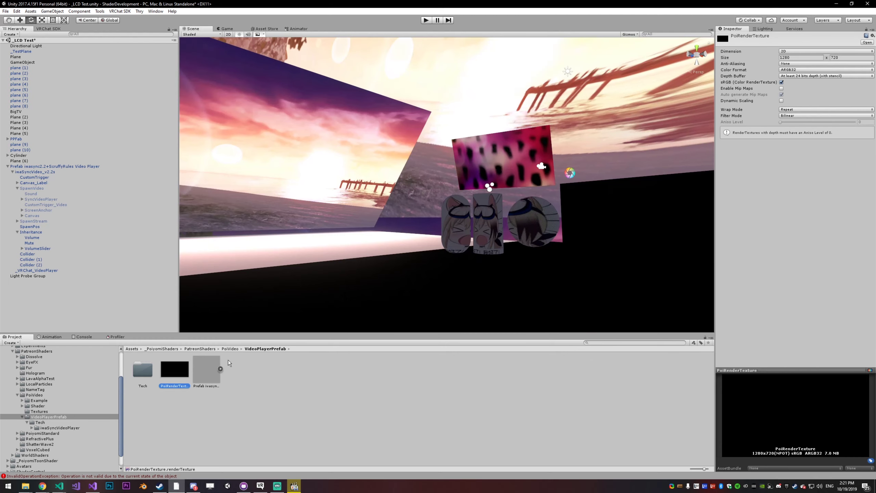
{"action": "right_click_drag", "start_coordinate": [397, 184], "coordinate": [439, 207]}
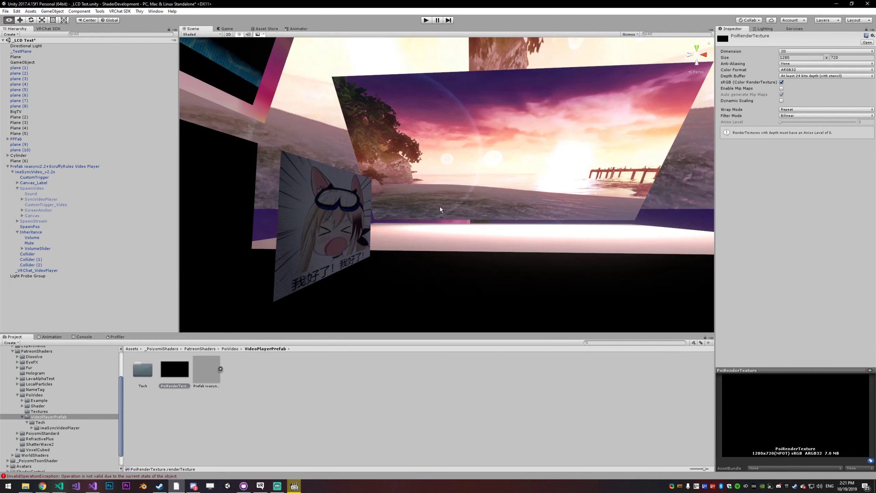
{"action": "left_click", "coordinate": [486, 151]}
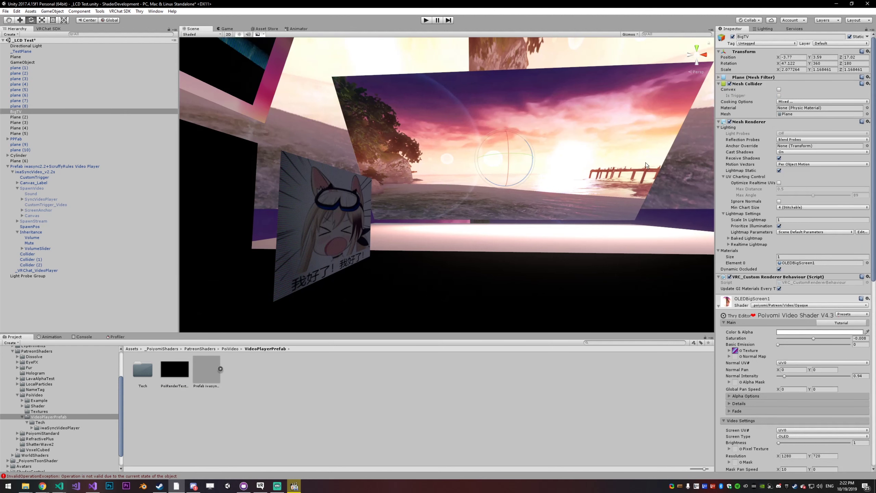
{"action": "right_click_drag", "start_coordinate": [646, 162], "coordinate": [704, 211]}
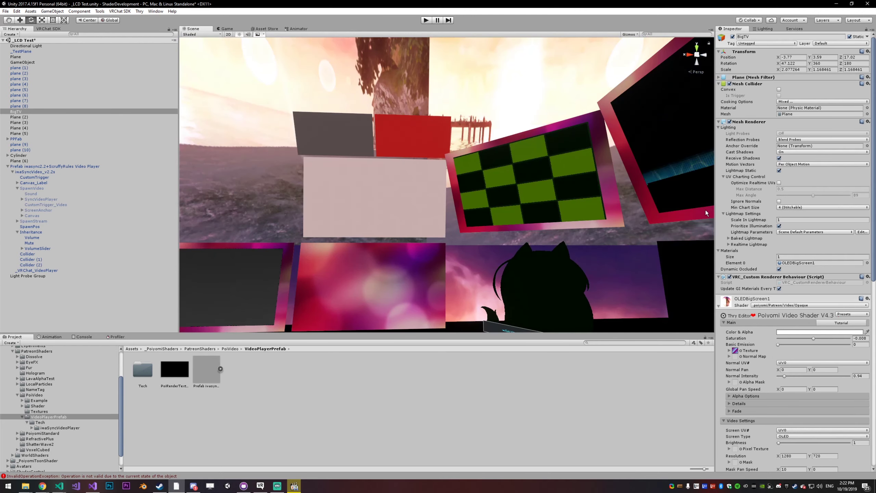
Cycle through open windows with Alt+Tab to reach the VRChat window
{"action": "key", "text": "alt+Tab"}
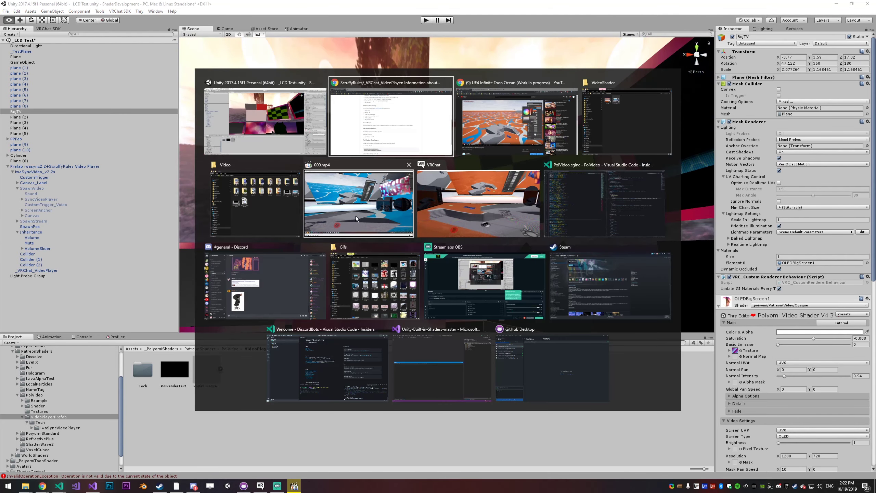
{"action": "key", "text": "Escape"}
{"action": "key", "text": "alt+Tab"}
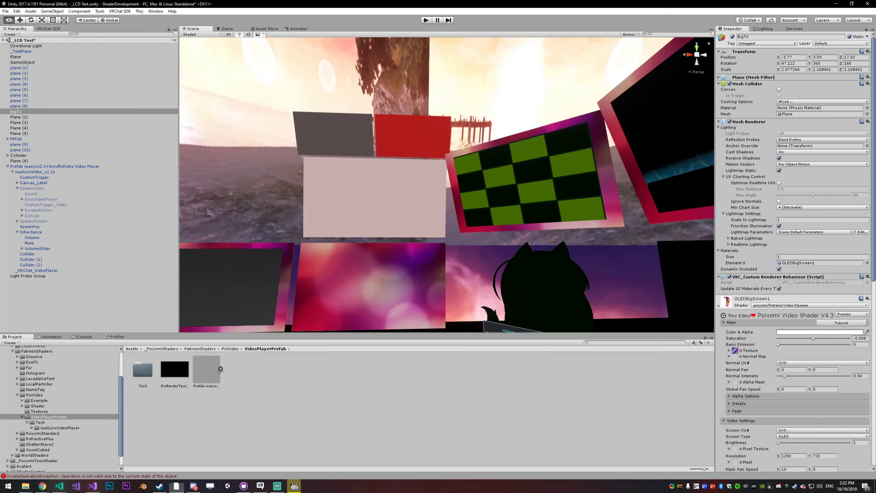
{"action": "key", "text": "alt+Tab"}
{"action": "key", "text": "Escape"}
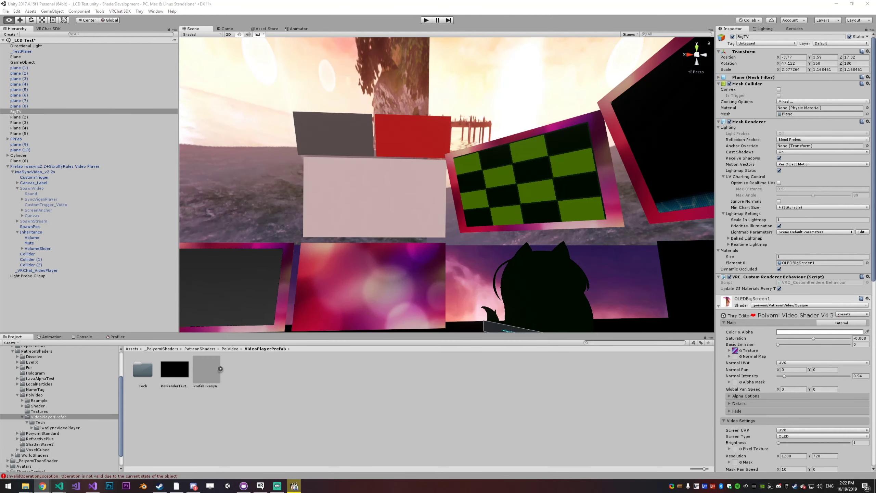